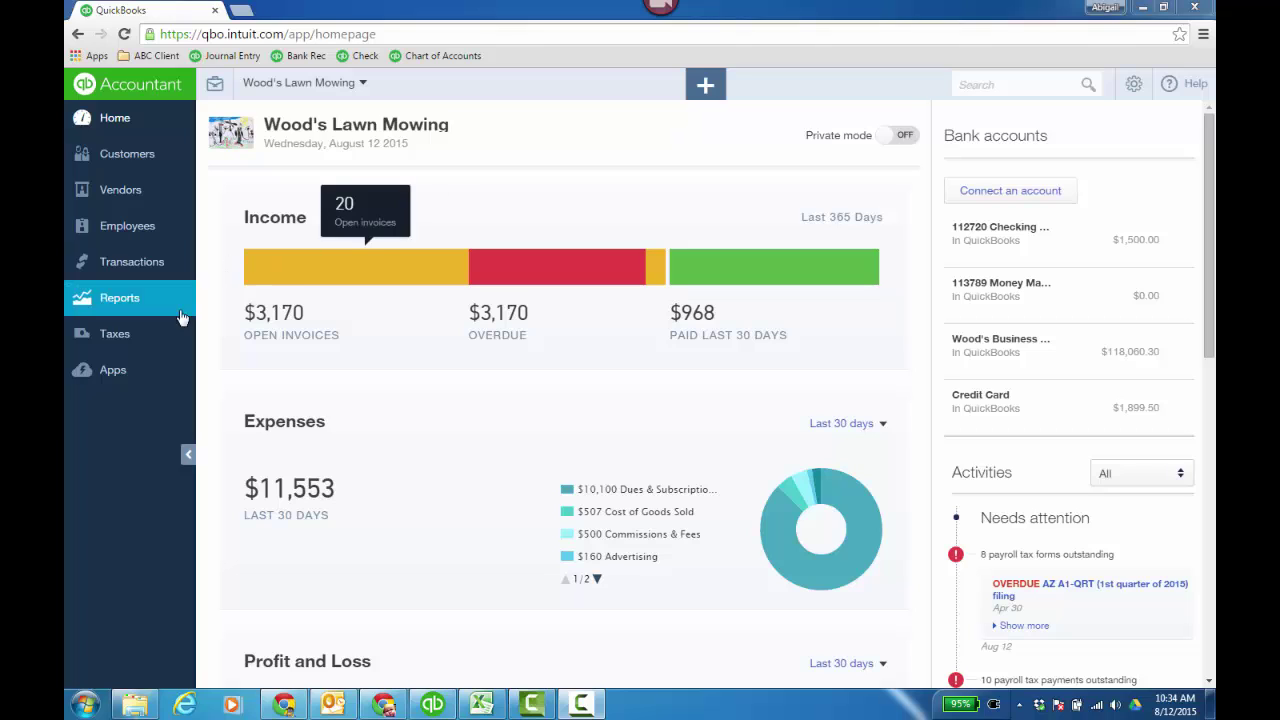
# Open the Sales Tax Center under Taxes to see the $4,128.00 sales tax payable.
pyautogui.click(120, 338)
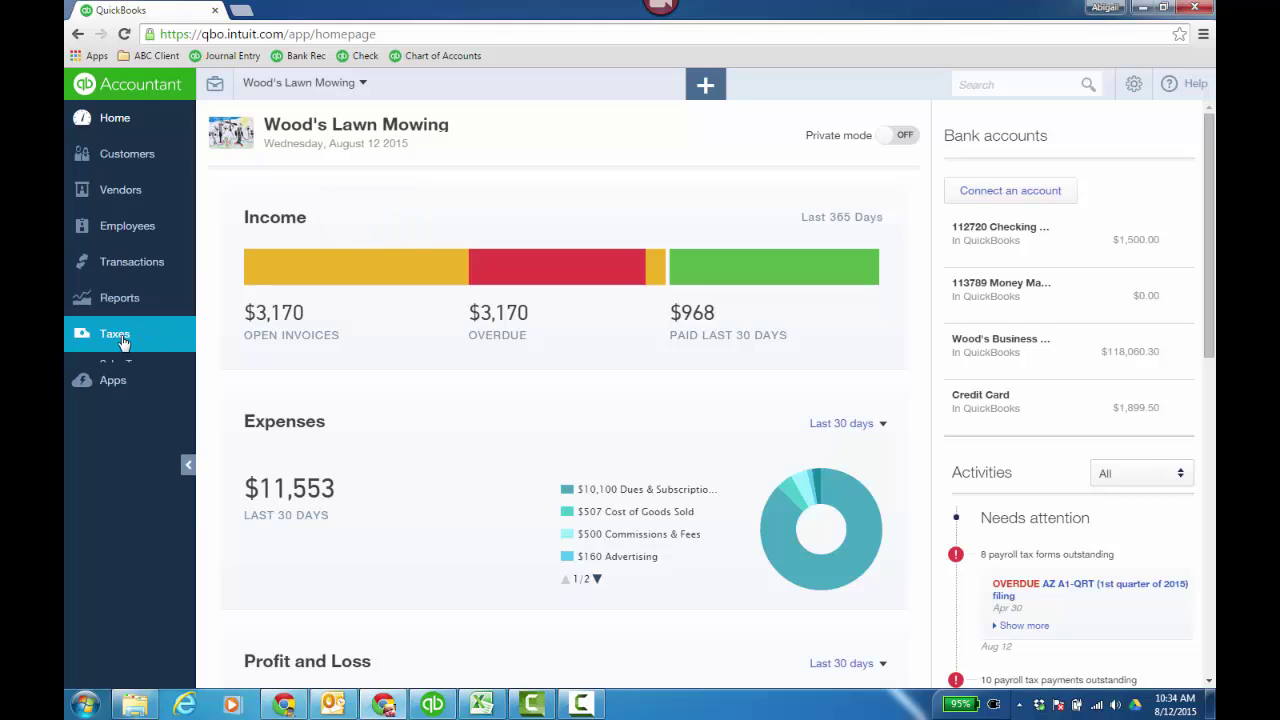
pyautogui.click(90, 368)
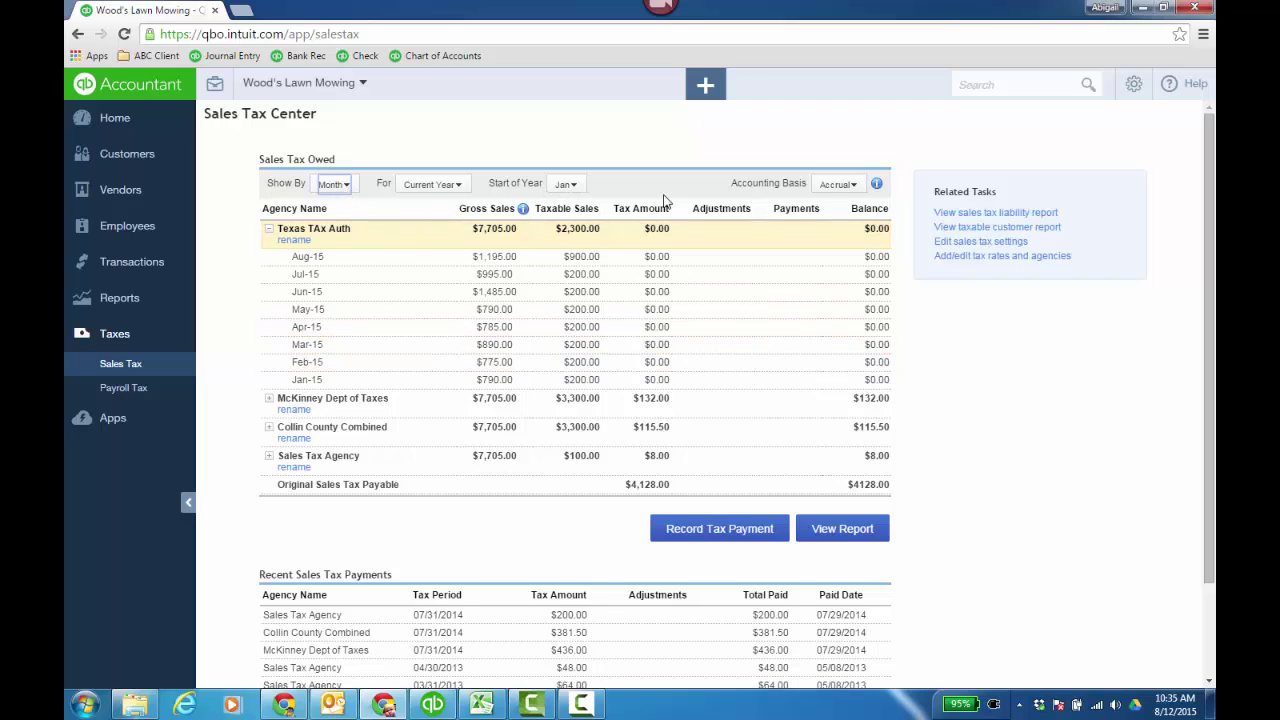
# Show the tax rates and agencies list, including the 7.50% Collin County combined rate.
pyautogui.click(998, 256)
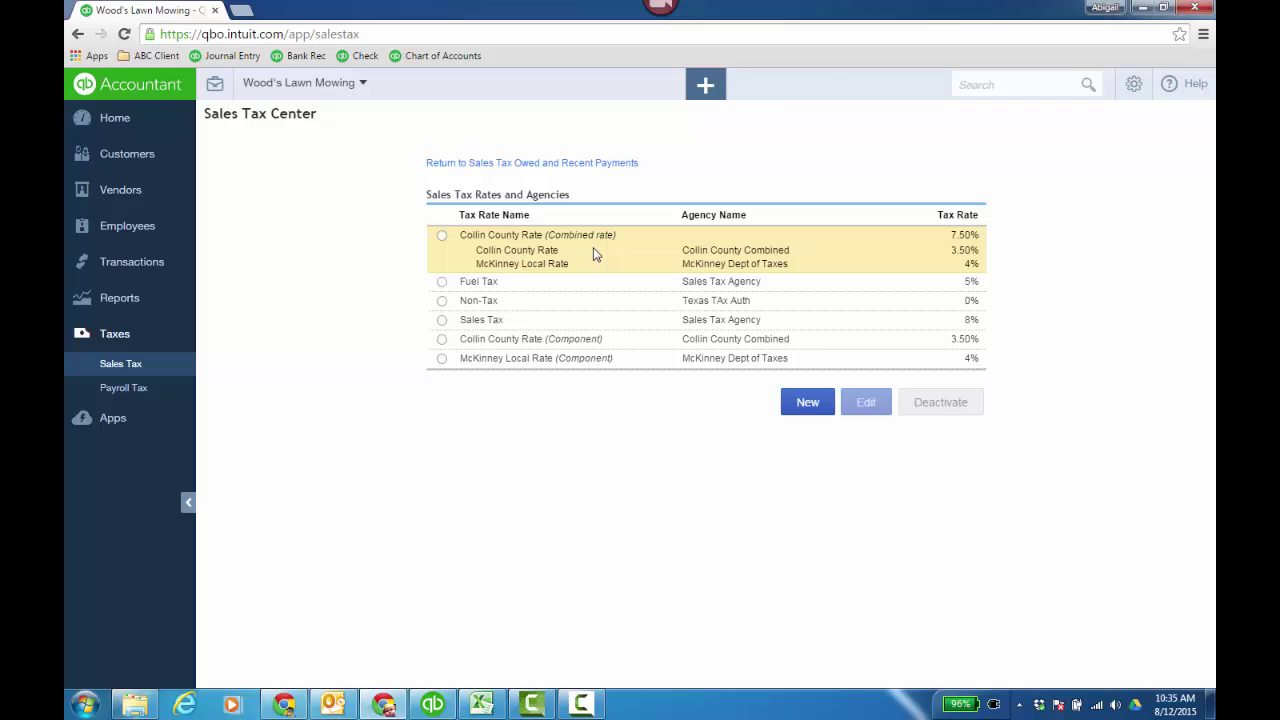
pyautogui.click(808, 408)
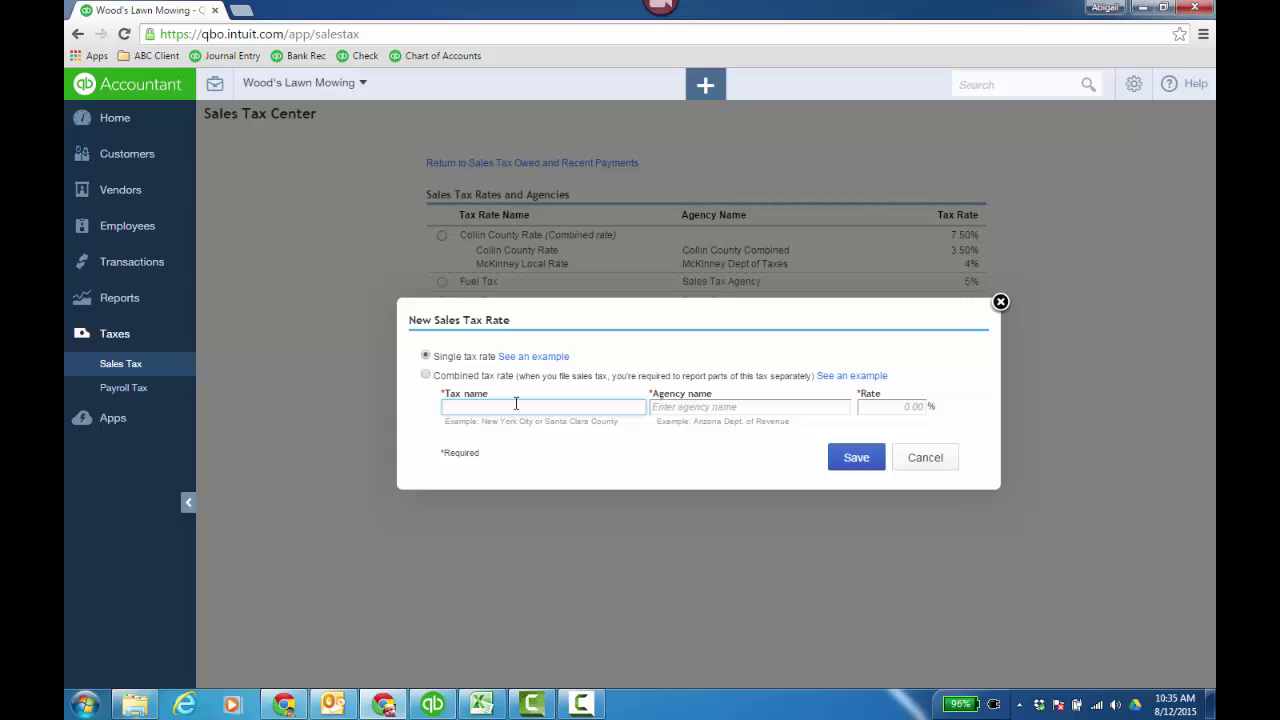
pyautogui.click(425, 376)
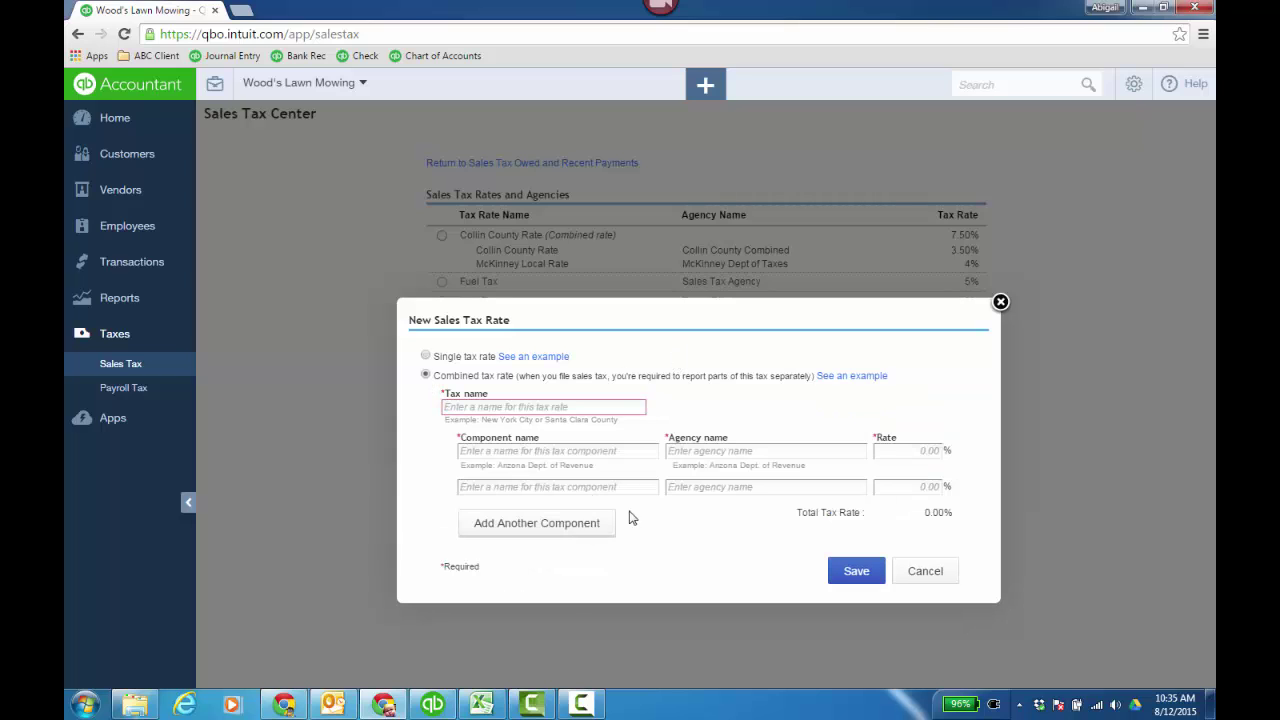
pyautogui.click(725, 450)
pyautogui.click(910, 578)
pyautogui.click(869, 256)
pyautogui.click(868, 405)
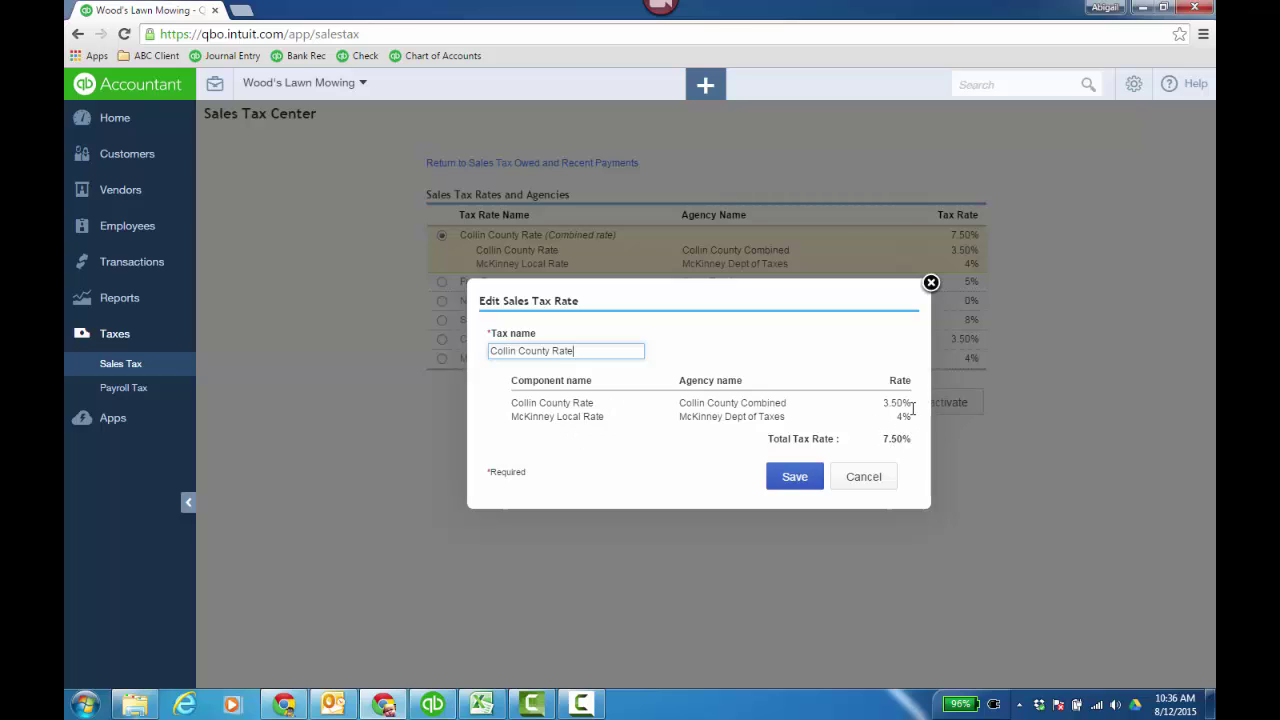
pyautogui.click(800, 477)
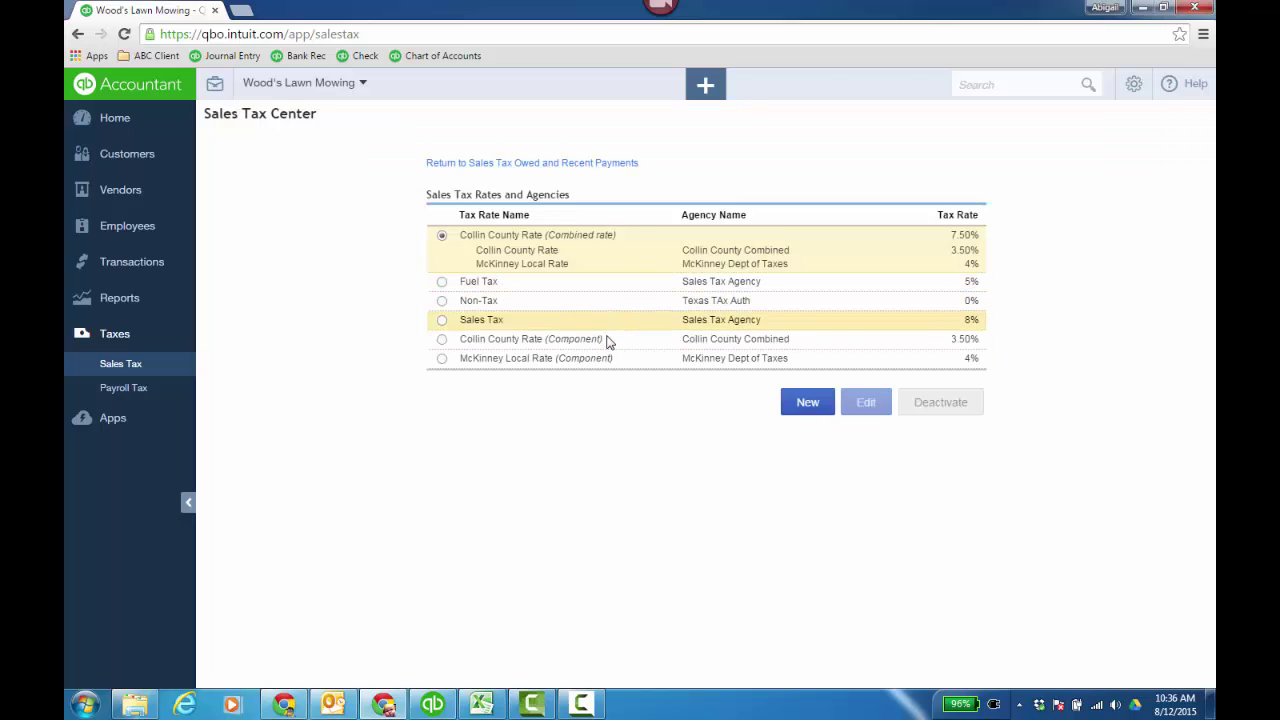
# Set Collin County Rate as the default sales tax and save the settings.
pyautogui.click(630, 322)
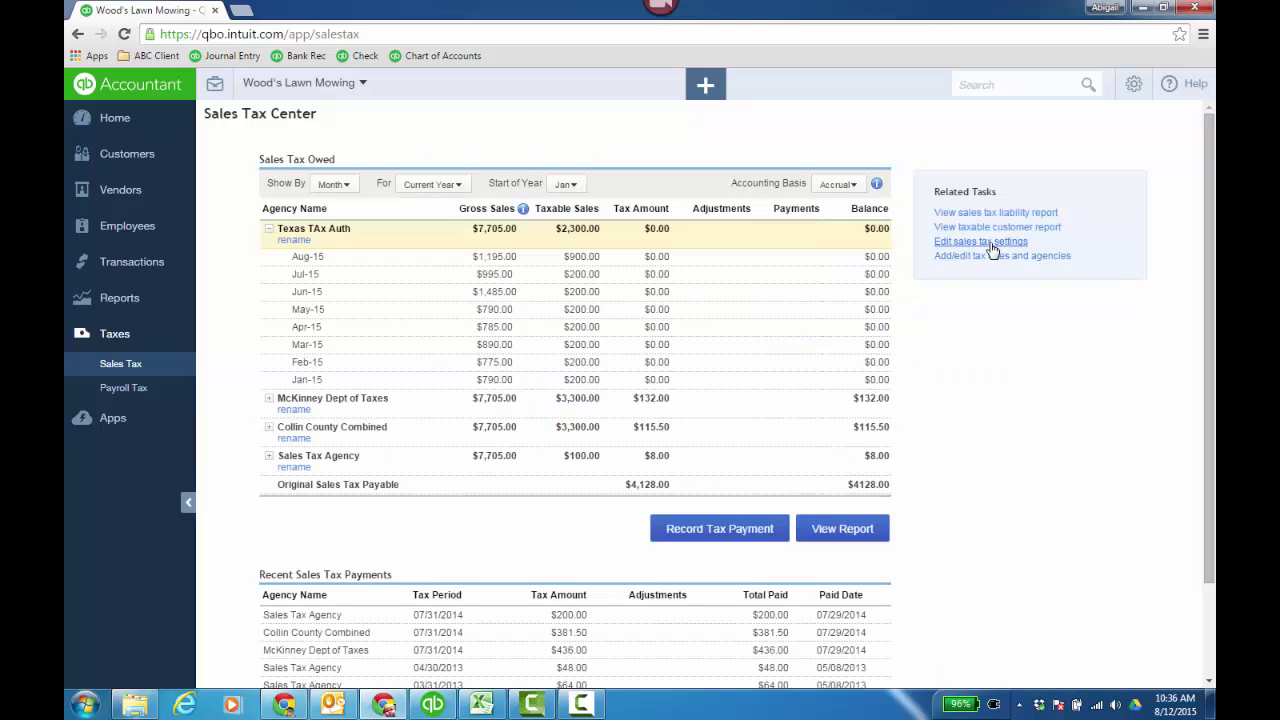
pyautogui.click(985, 242)
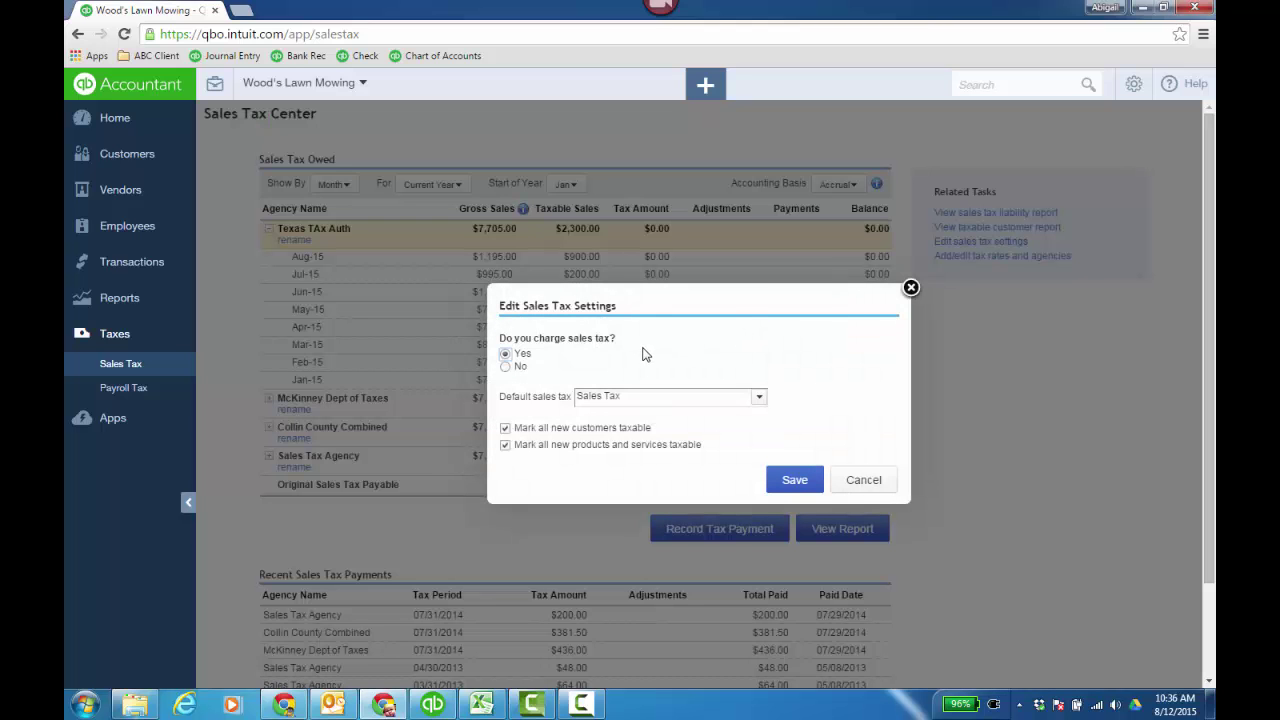
pyautogui.click(760, 404)
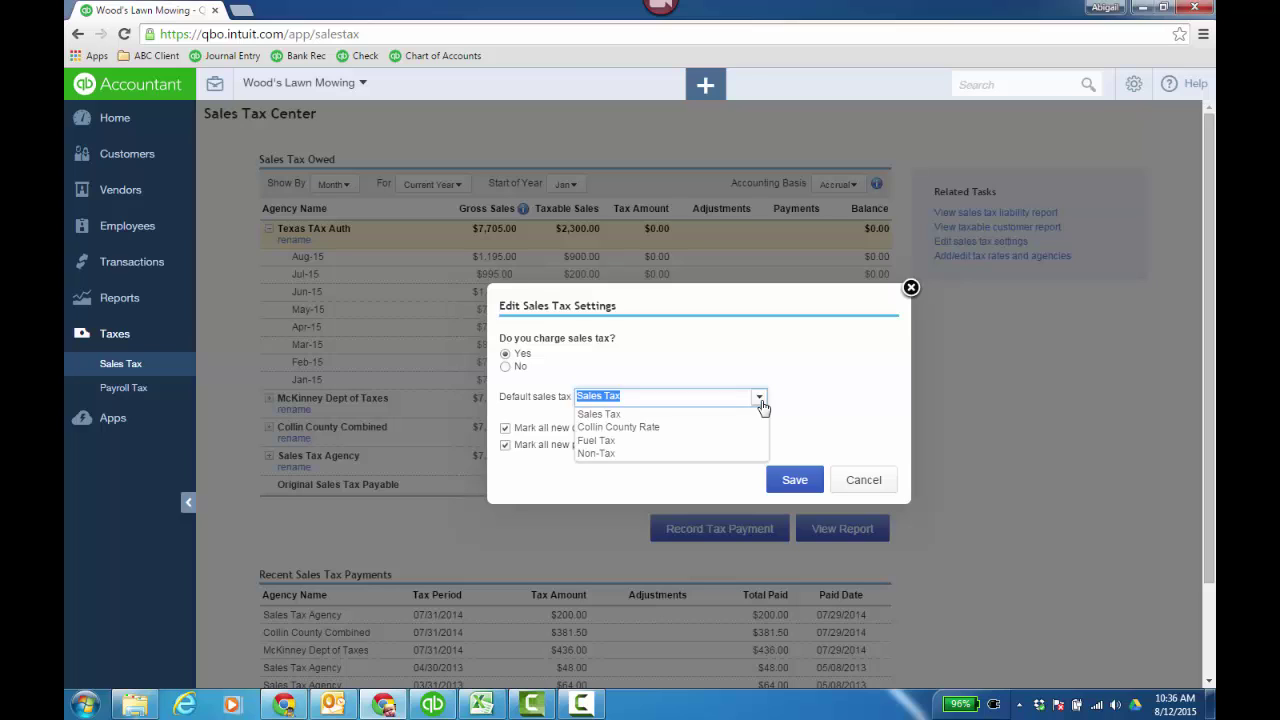
pyautogui.click(645, 427)
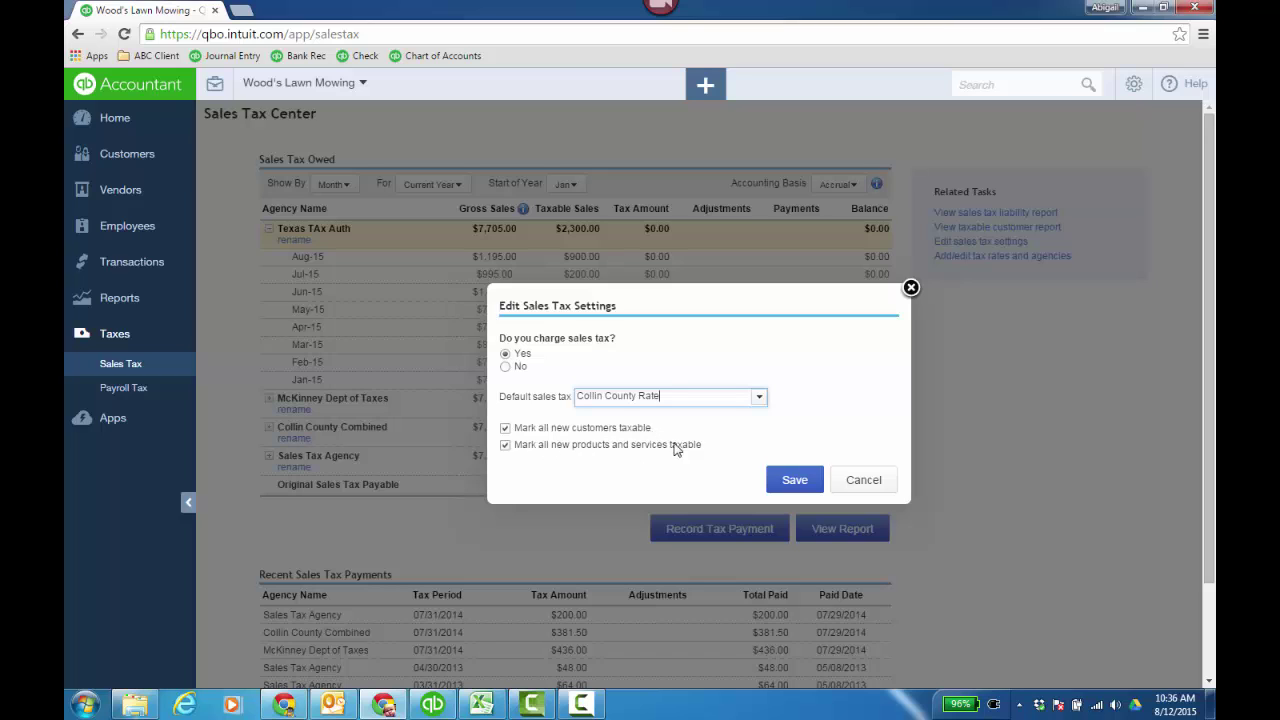
pyautogui.click(795, 481)
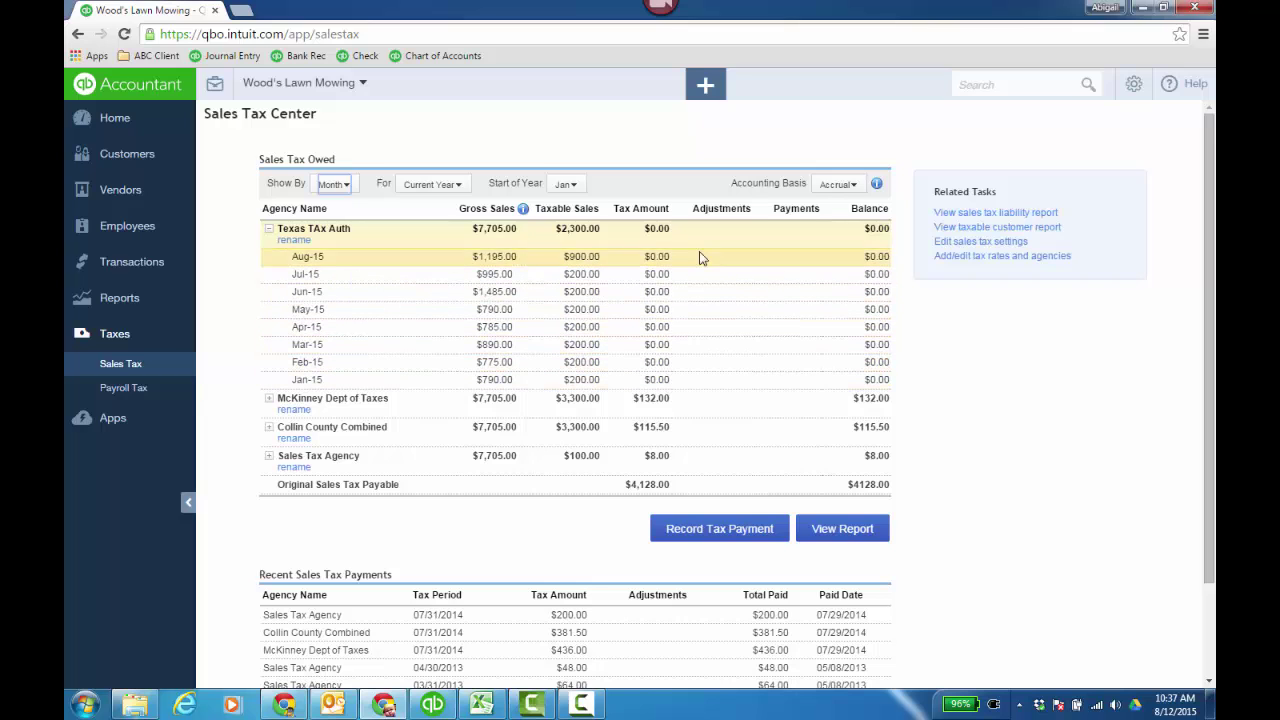
# Start a $14.00 Collin County Combined payment for the Jan-15 period ending 01/31/2015.
pyautogui.click(268, 229)
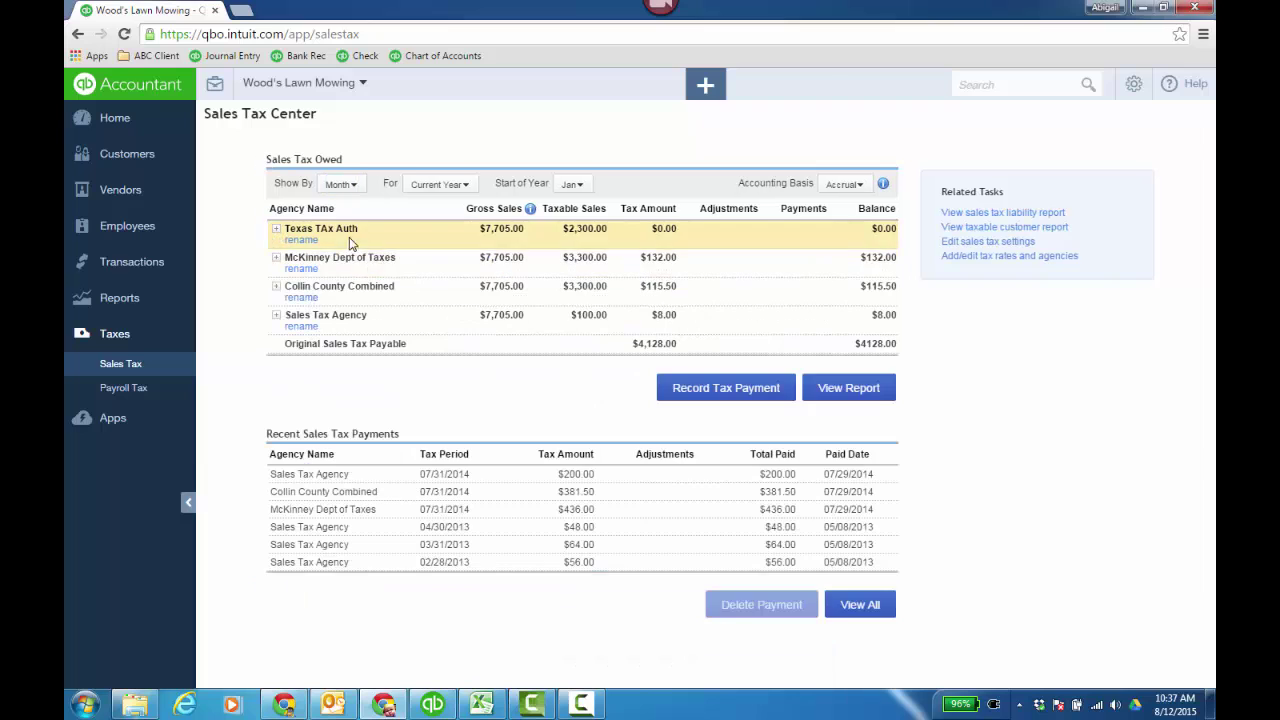
pyautogui.click(277, 287)
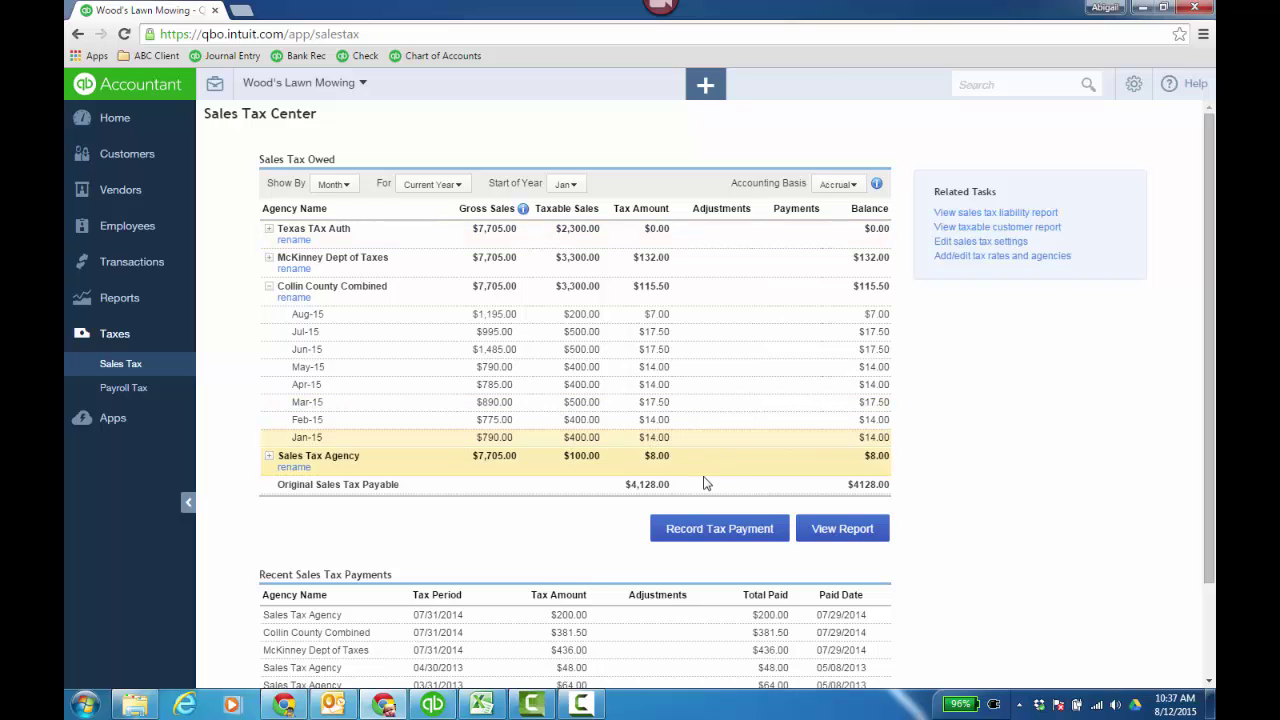
pyautogui.click(719, 536)
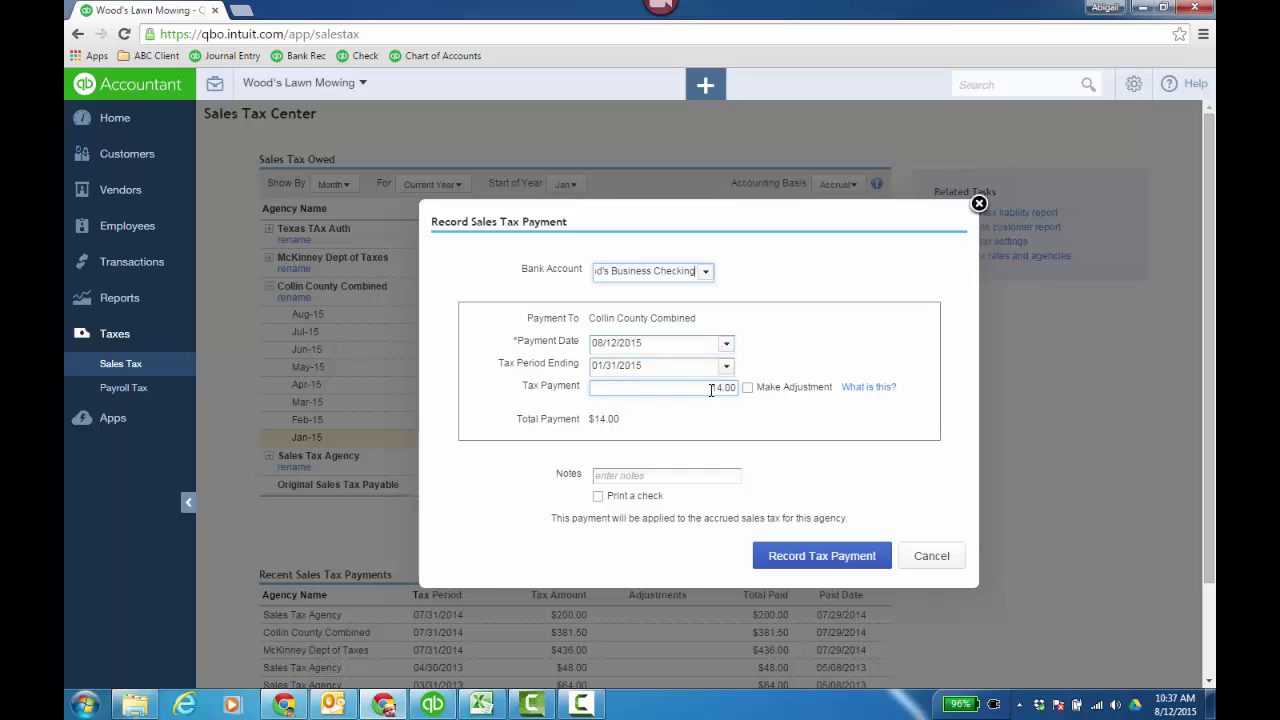
# Try adding a 10 adjustment to the payment, then cancel without recording it.
pyautogui.click(747, 388)
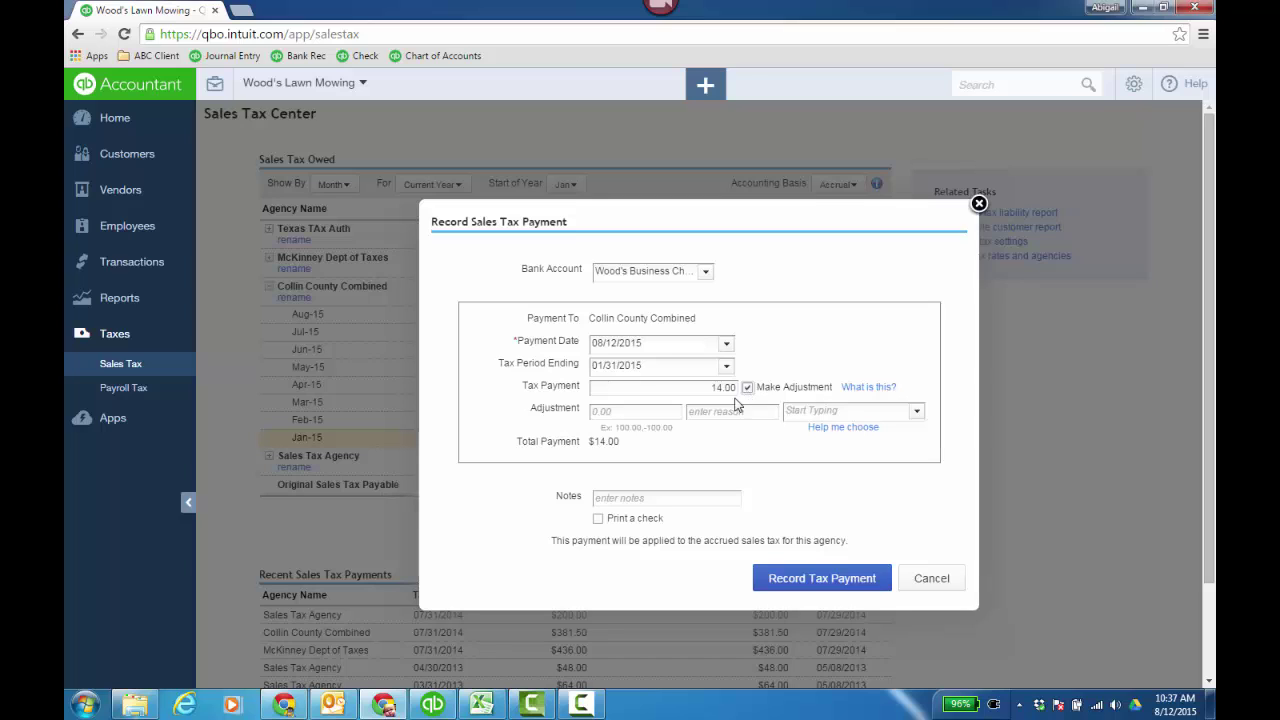
pyautogui.click(634, 411)
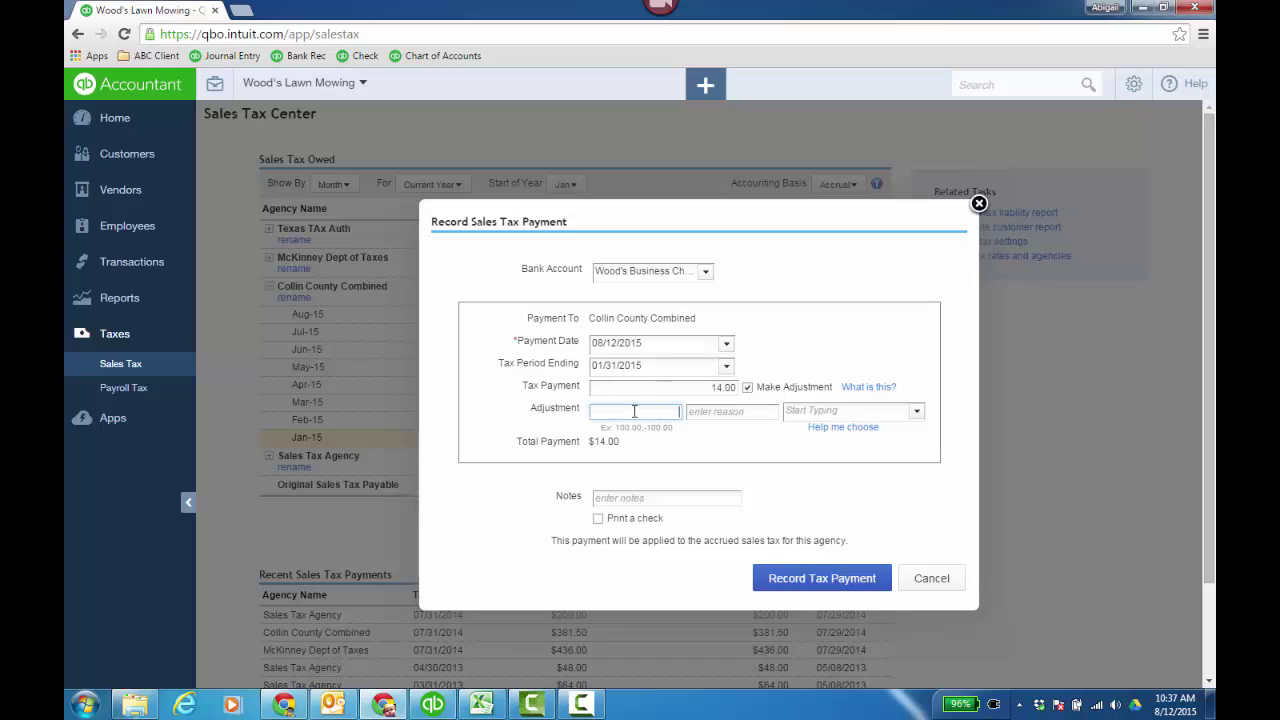
pyautogui.write('10')
pyautogui.click(750, 411)
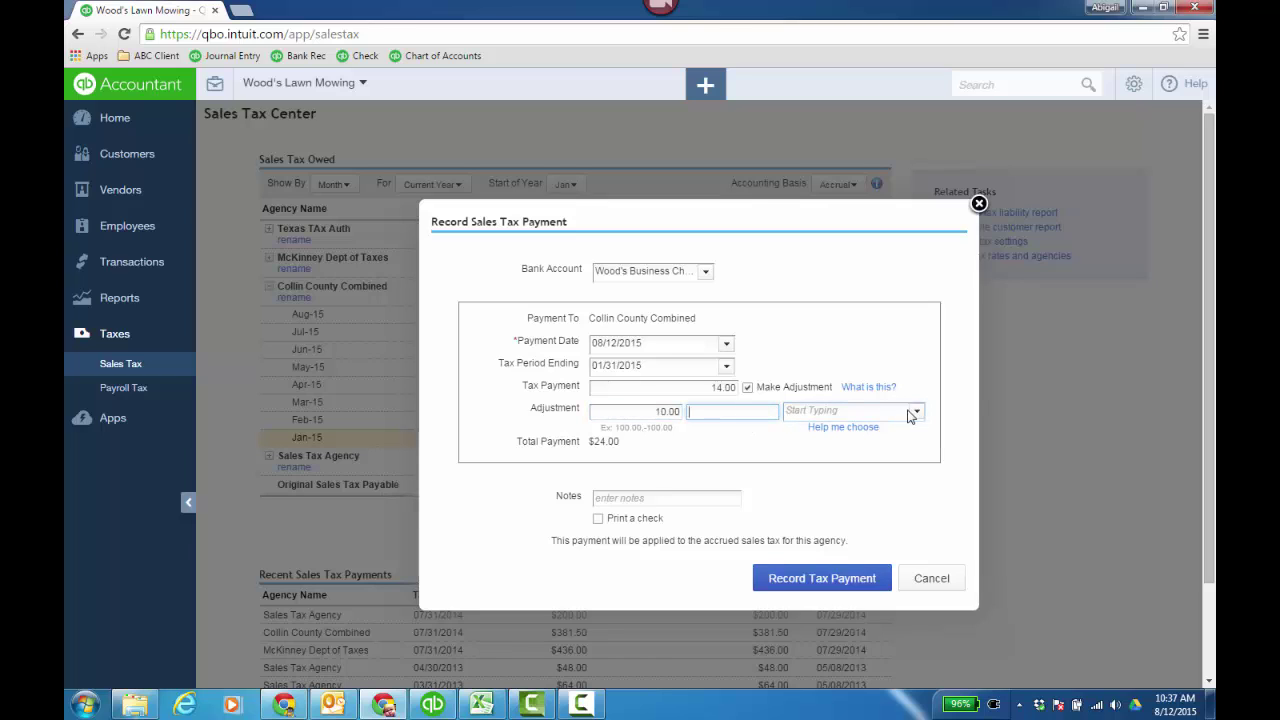
pyautogui.click(916, 412)
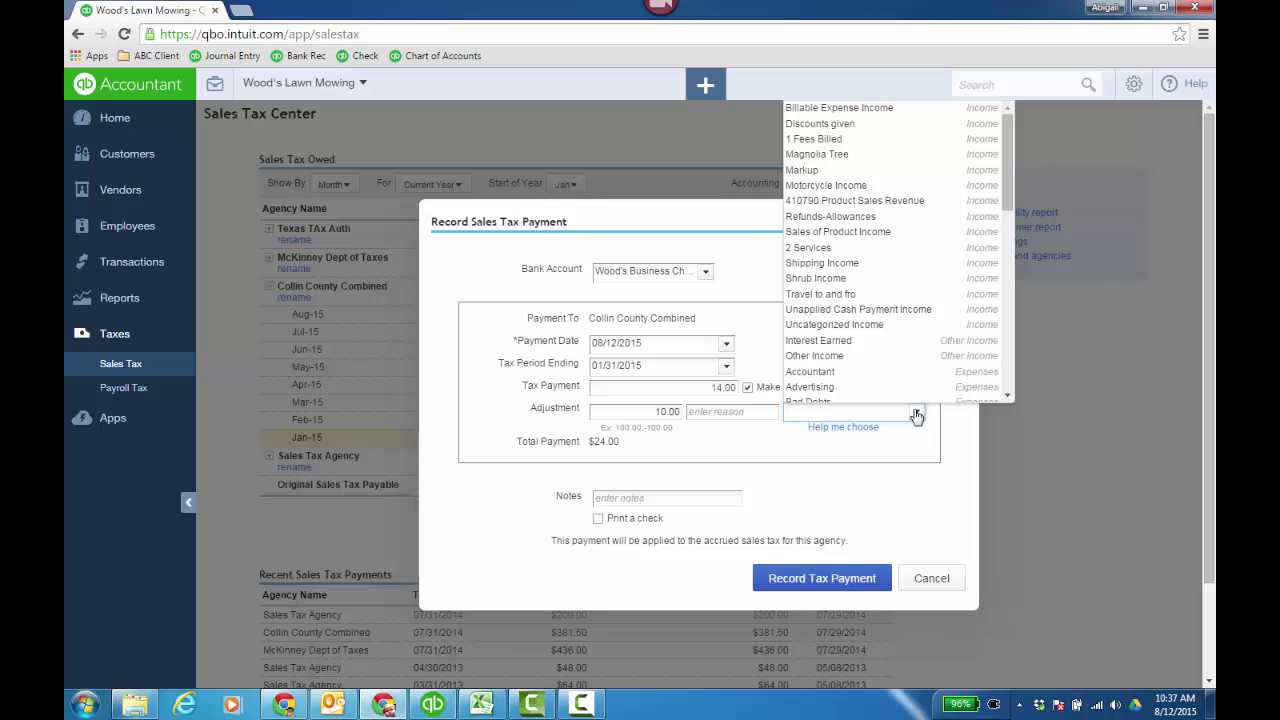
pyautogui.press('Escape')
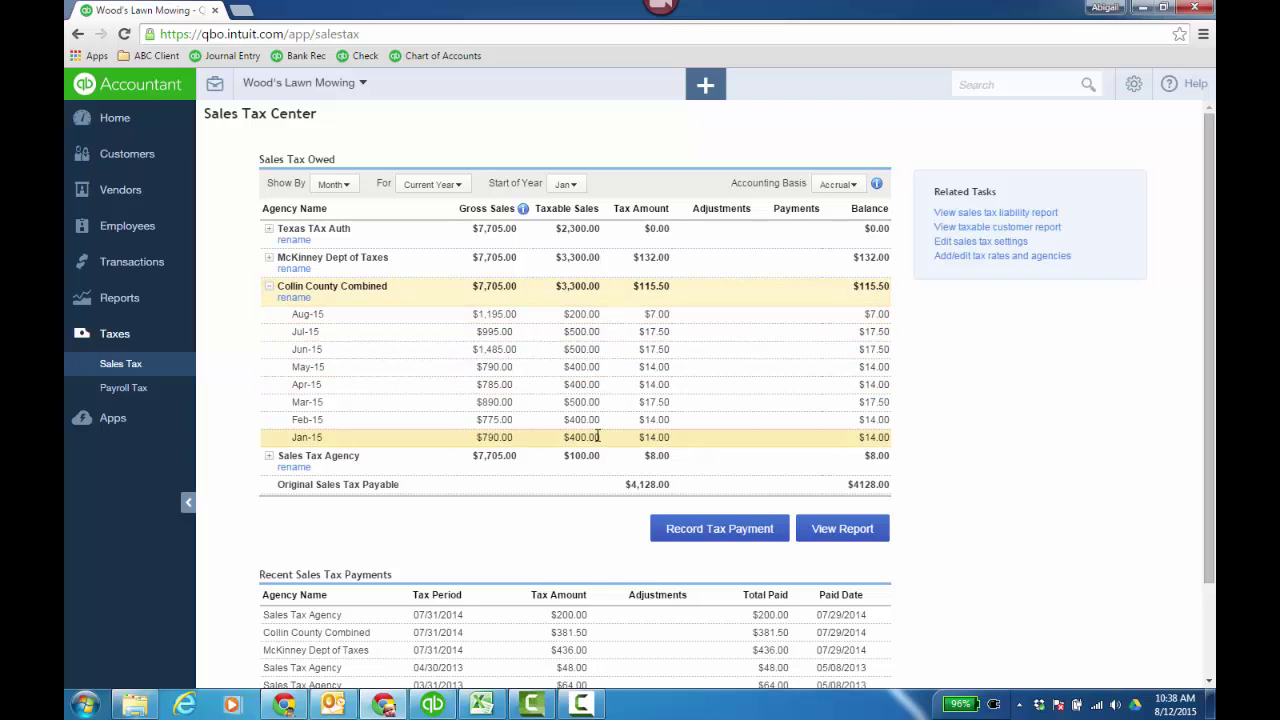
# Open a Collin County payment form with the monthly rows collapsed, then cancel it.
pyautogui.click(269, 287)
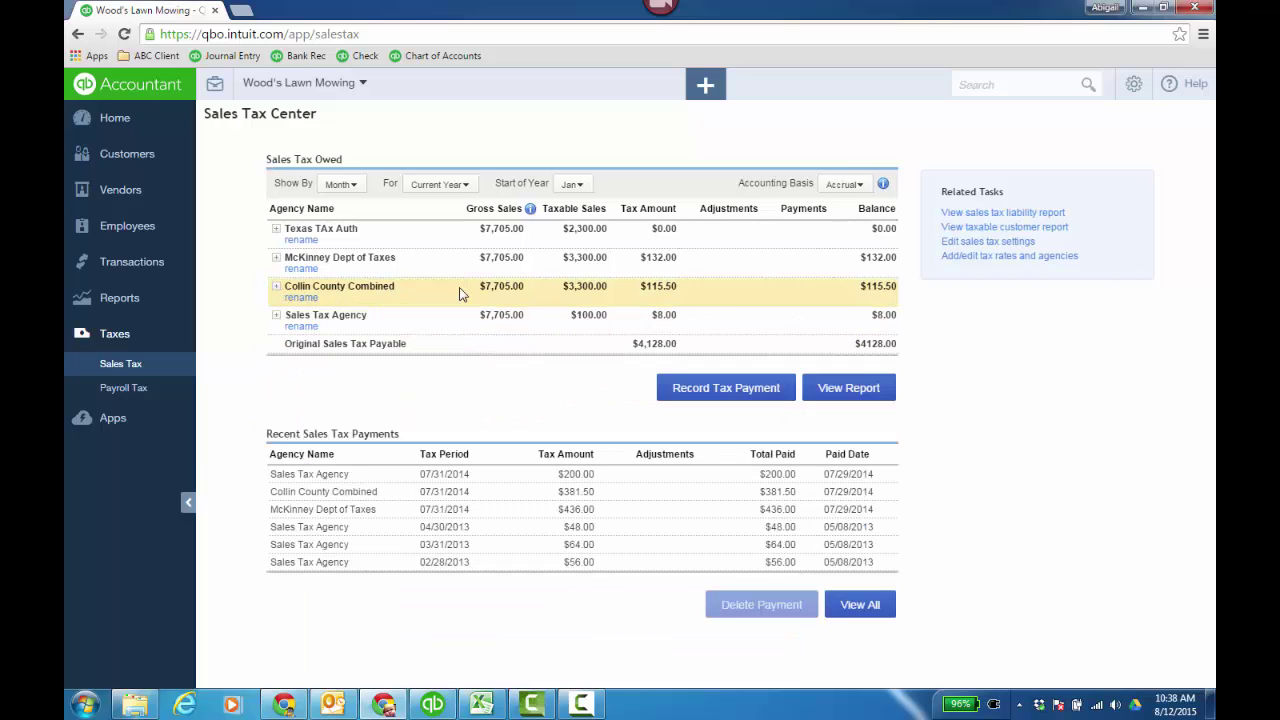
pyautogui.click(728, 390)
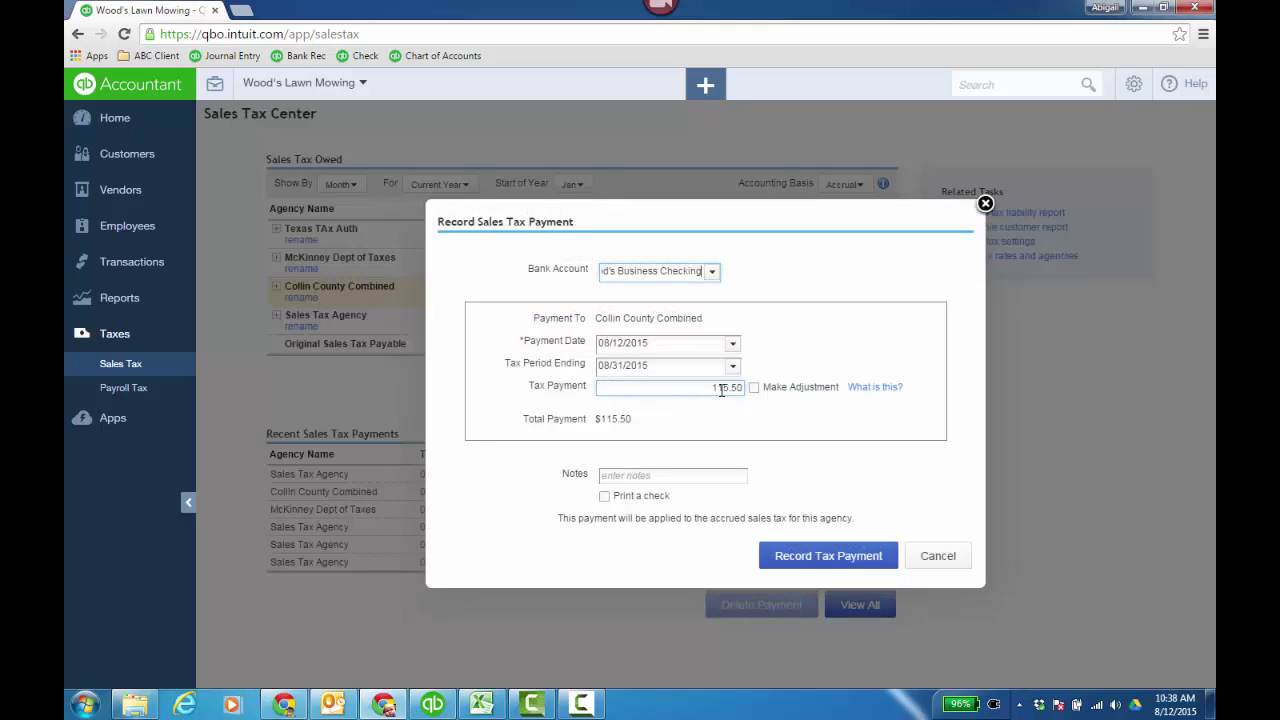
pyautogui.click(933, 556)
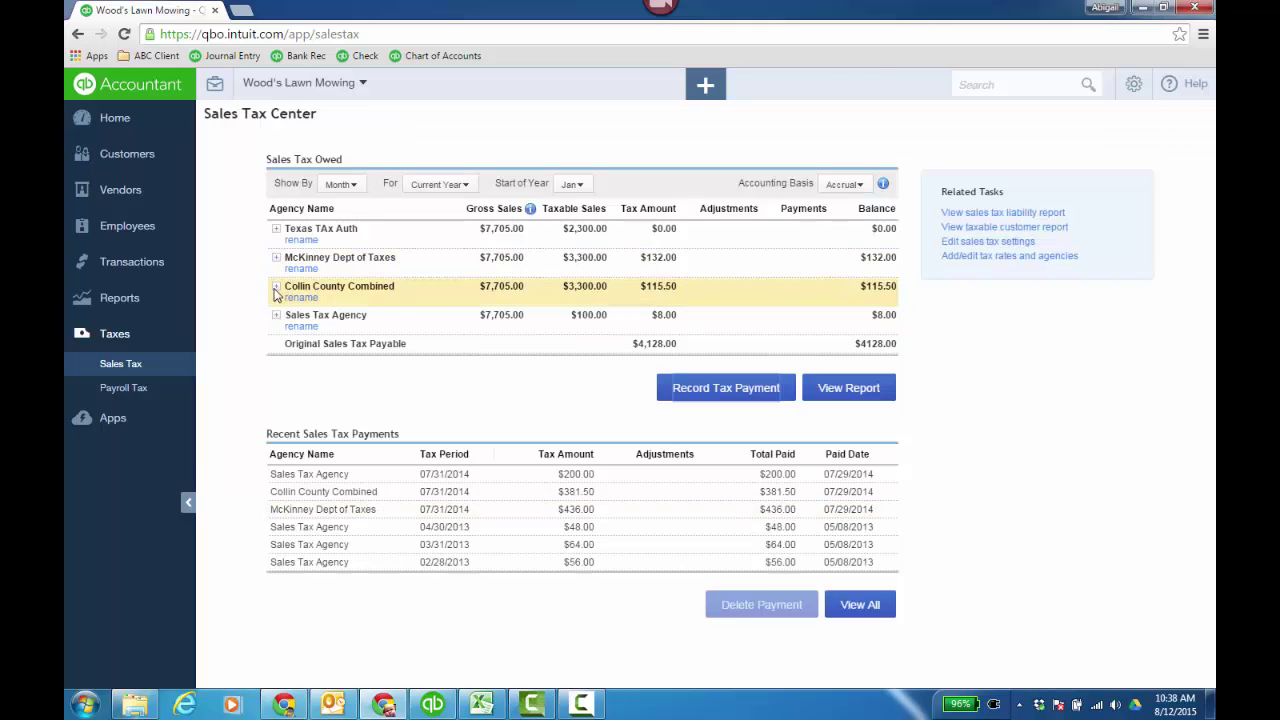
# Record the $14.00 Jan-15 Collin County Combined payment dated 02/05/2015 and check recent payments.
pyautogui.click(276, 288)
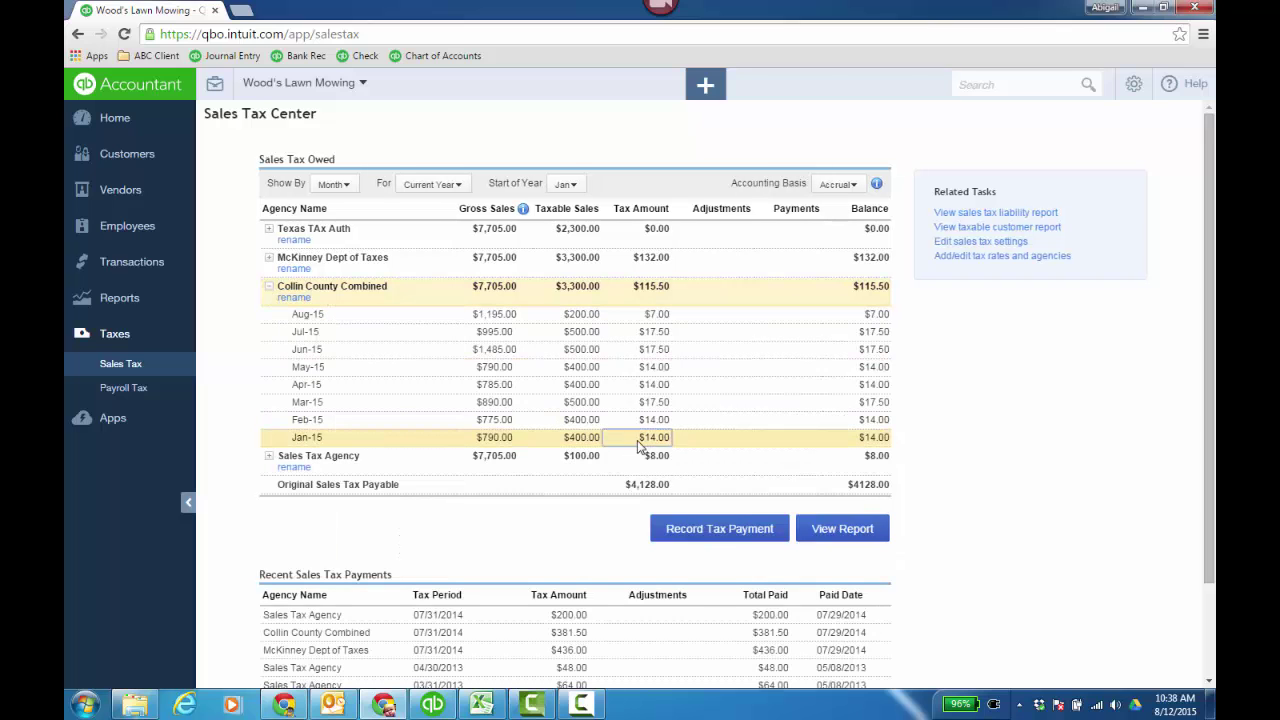
pyautogui.click(726, 534)
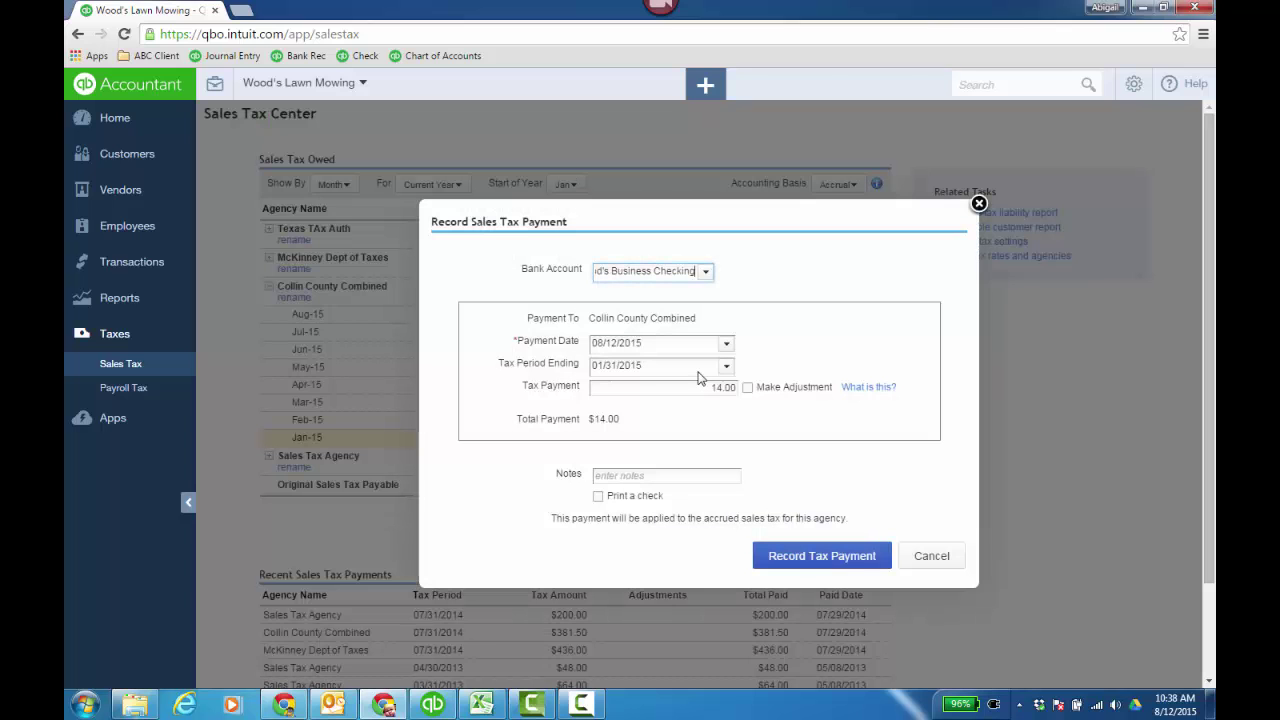
pyautogui.click(726, 343)
pyautogui.click(675, 355)
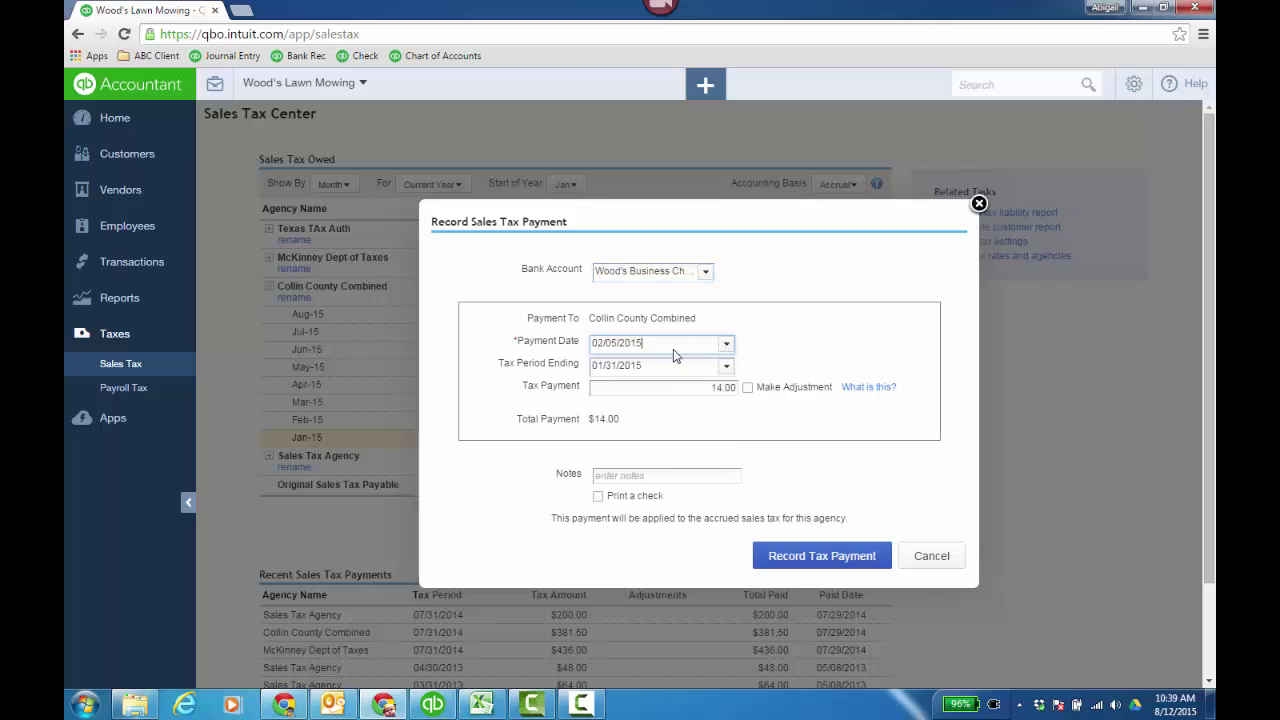
pyautogui.click(815, 555)
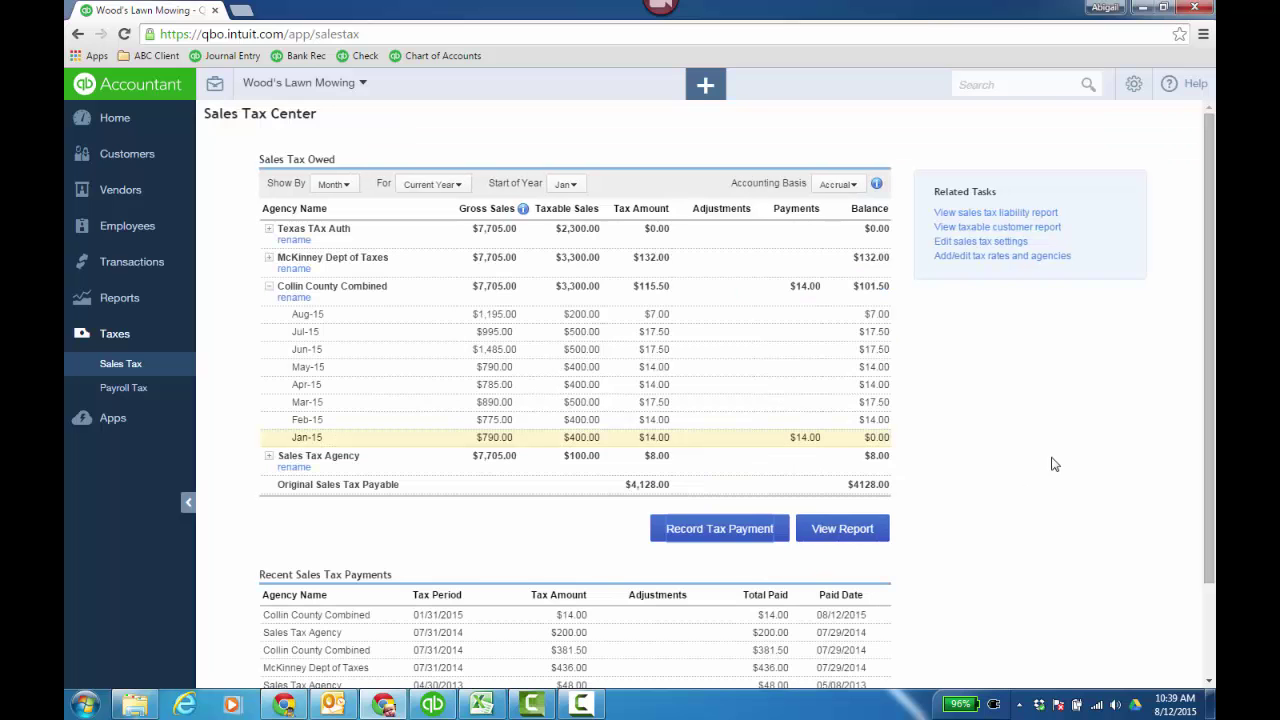
pyautogui.scroll(-2, 1014, 515)
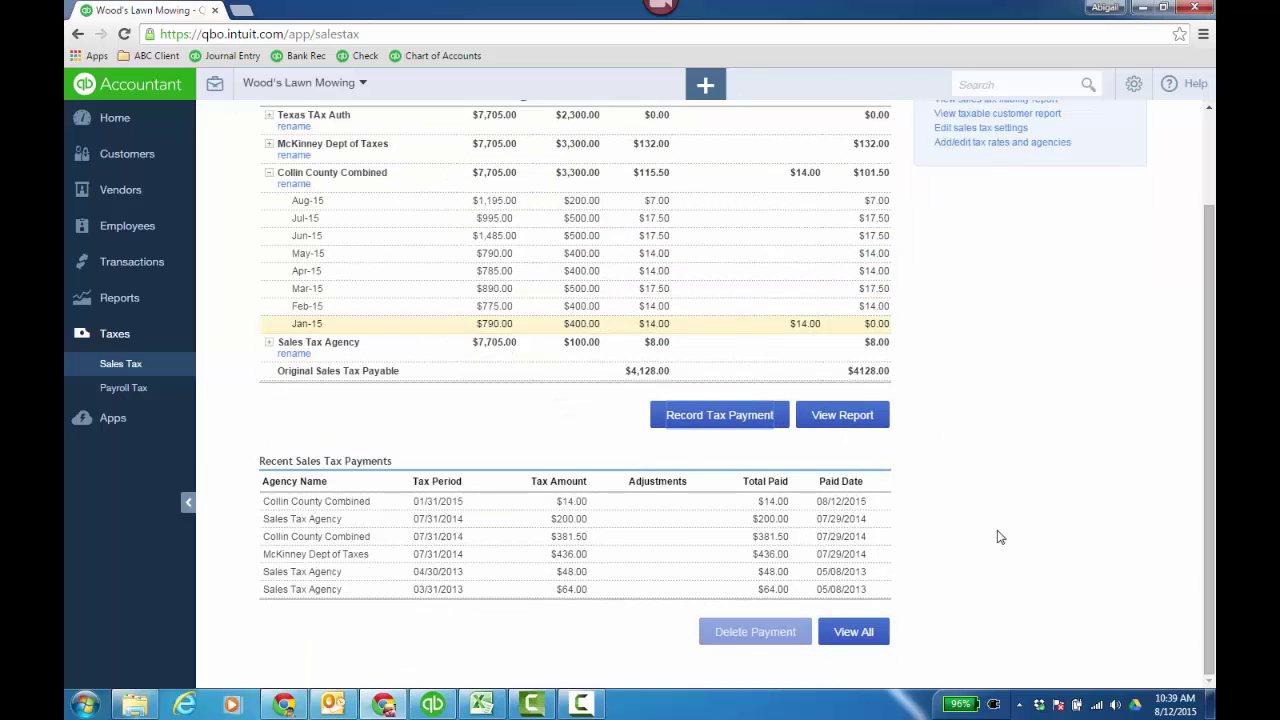
pyautogui.scroll(2, 1037, 419)
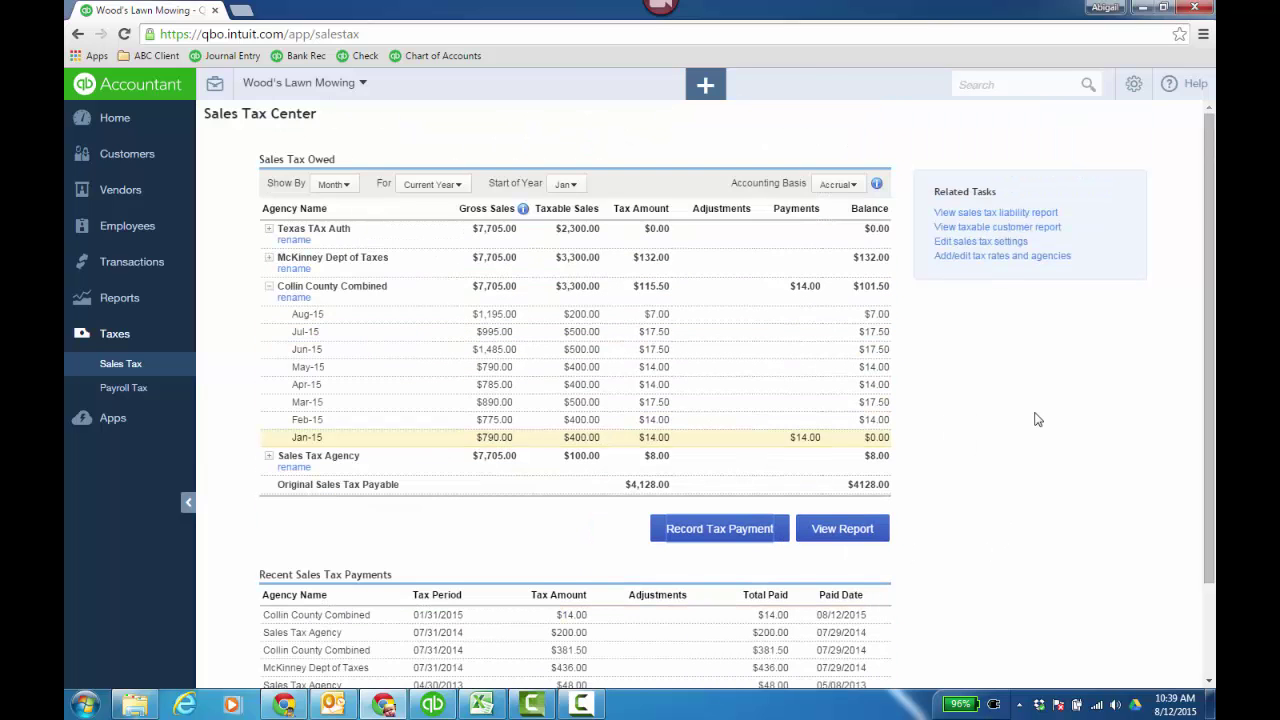
# Confirm Amsbaugh Online Accountants' default tax code is Collin County Rate, closing without changes.
pyautogui.click(125, 160)
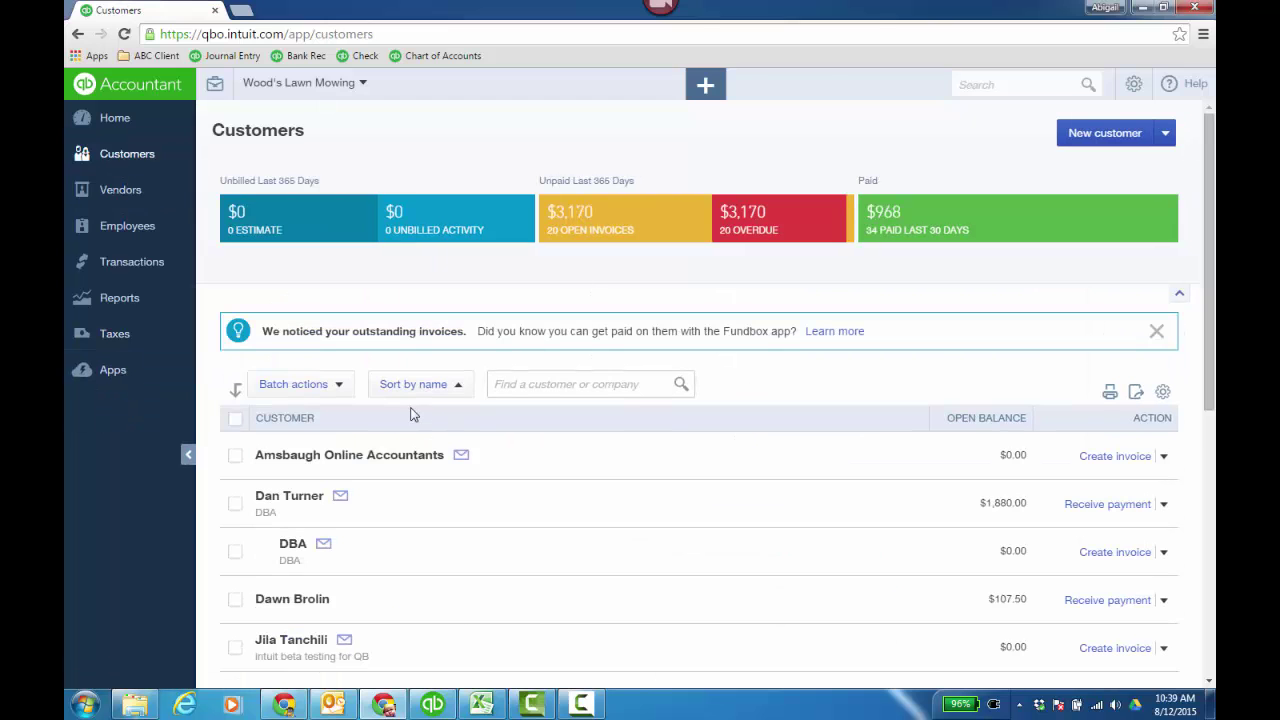
pyautogui.click(373, 458)
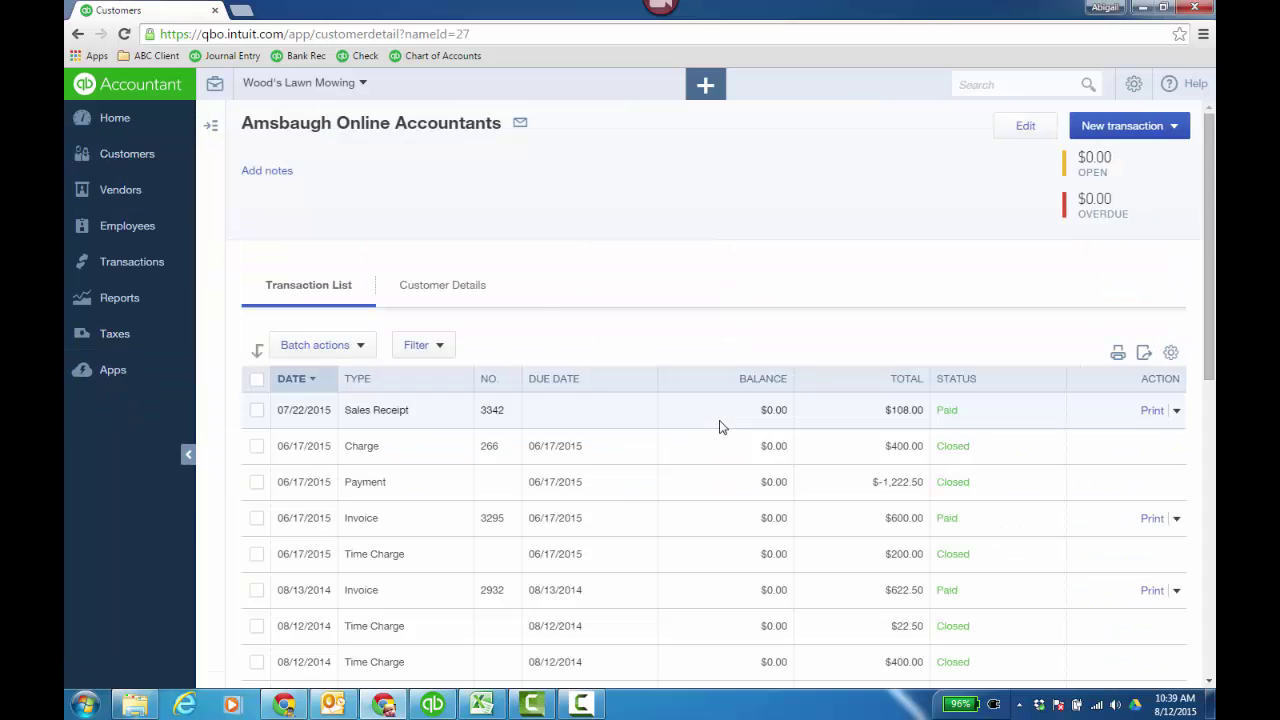
pyautogui.click(1024, 128)
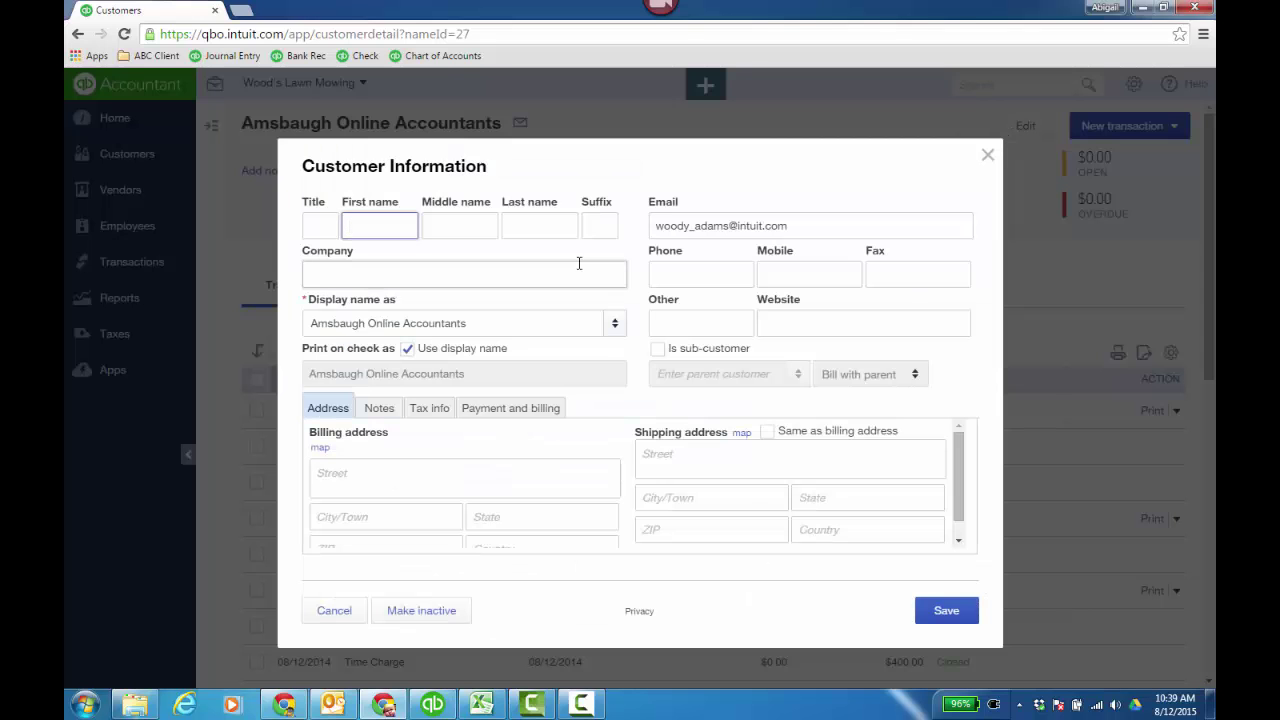
pyautogui.click(432, 416)
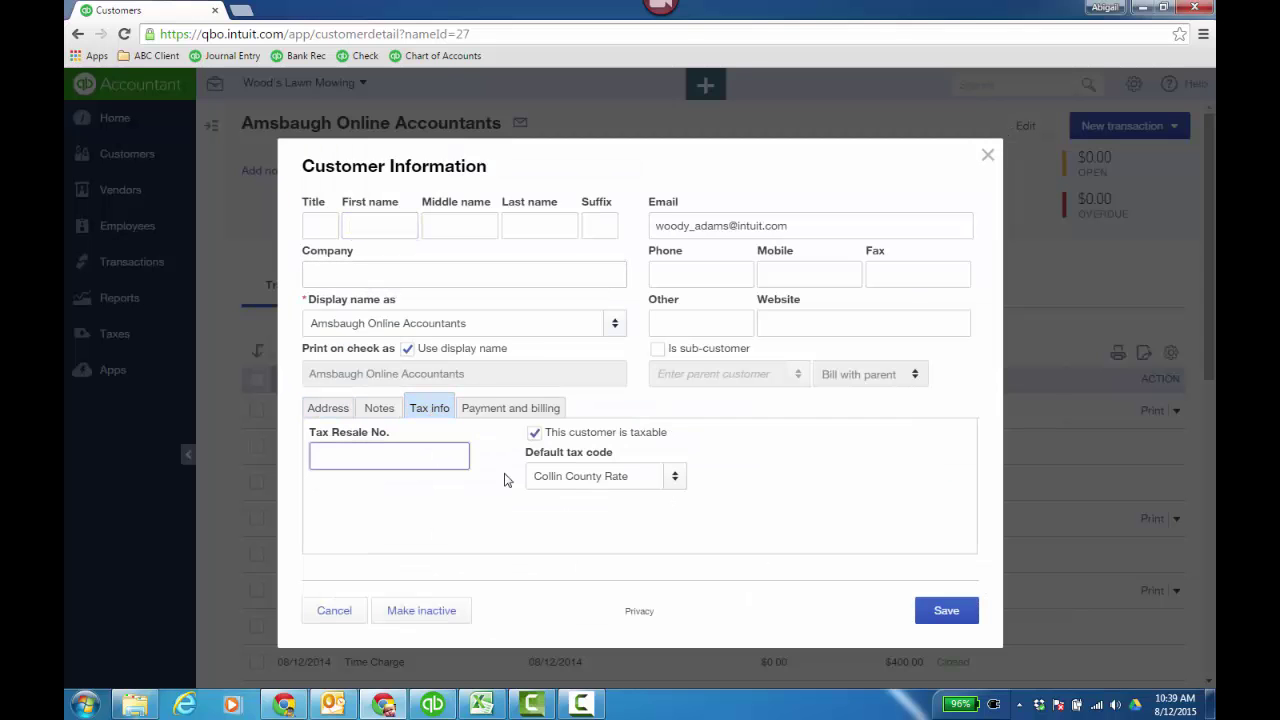
pyautogui.click(675, 484)
pyautogui.press('Escape')
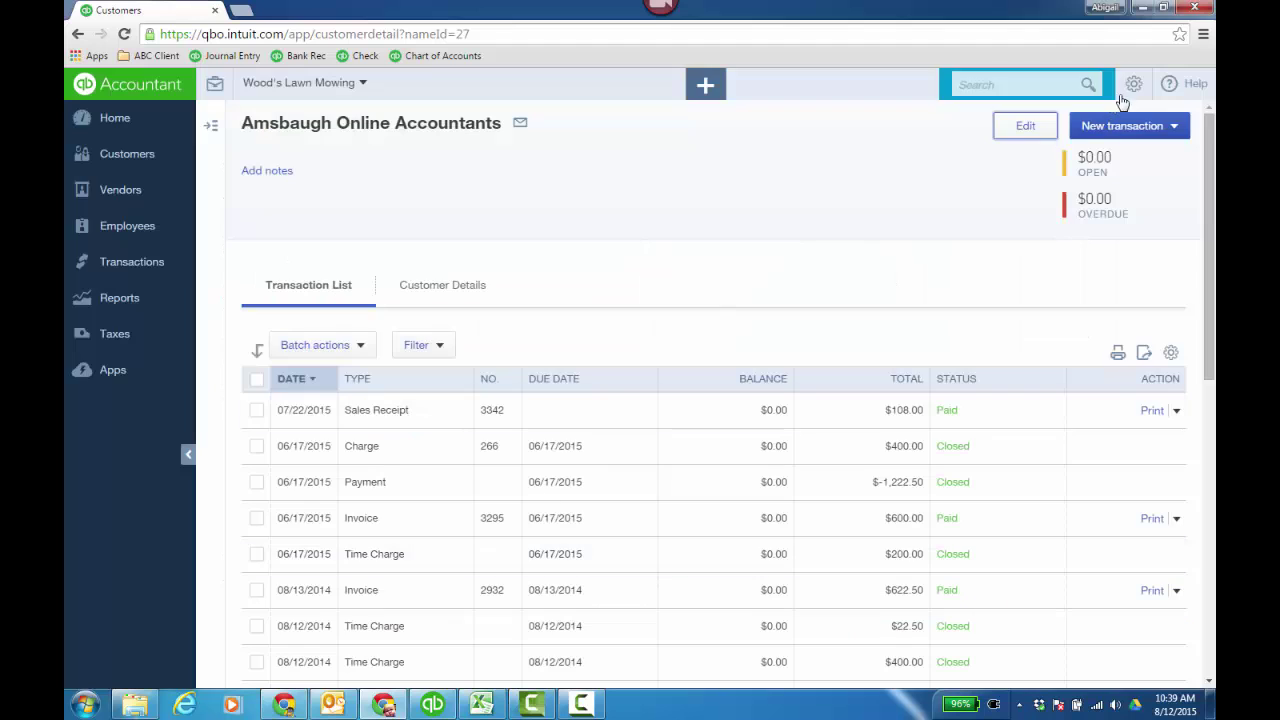
# Confirm Guild D25NT is marked taxable in Products and Services, closing its details unchanged.
pyautogui.click(1133, 86)
pyautogui.click(845, 237)
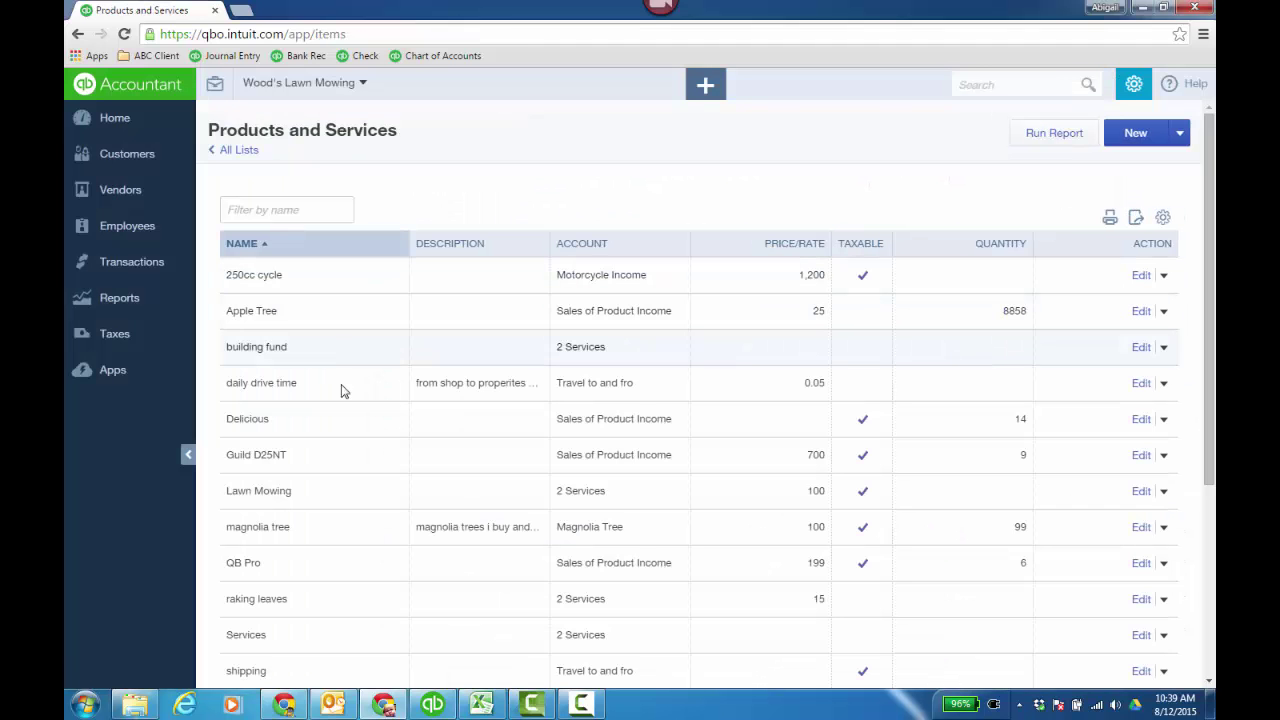
pyautogui.click(1141, 455)
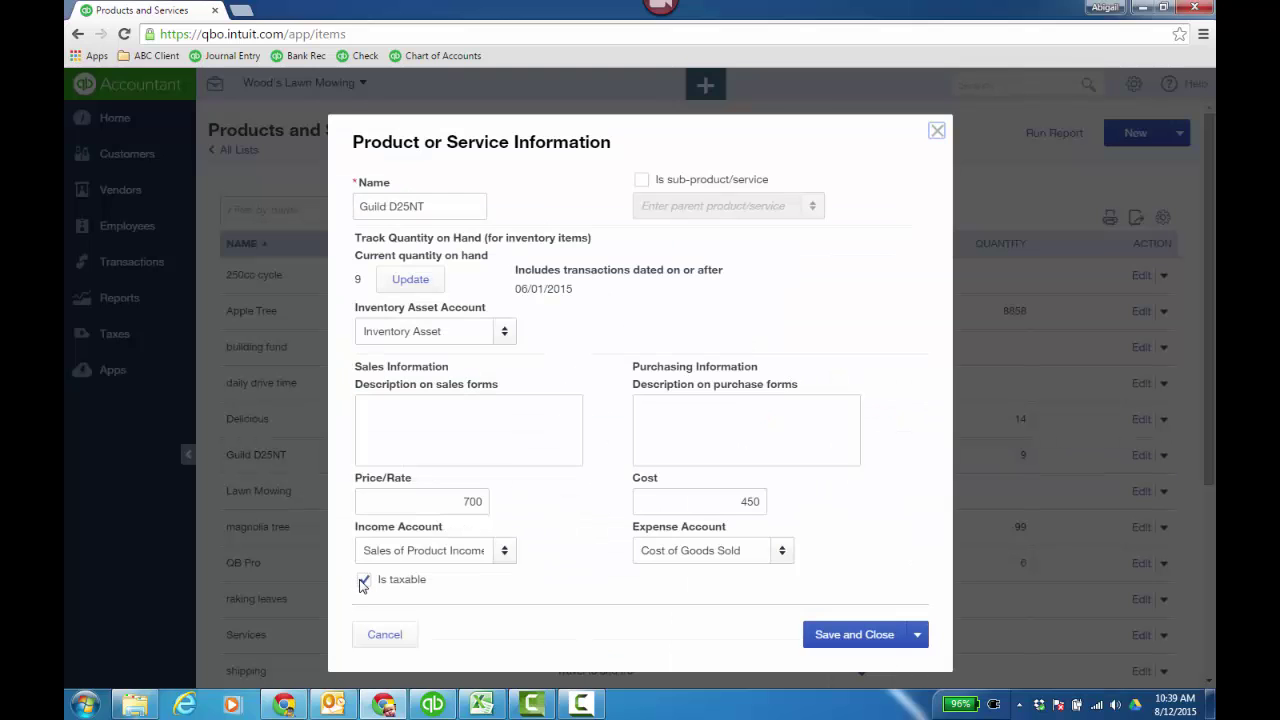
pyautogui.click(384, 634)
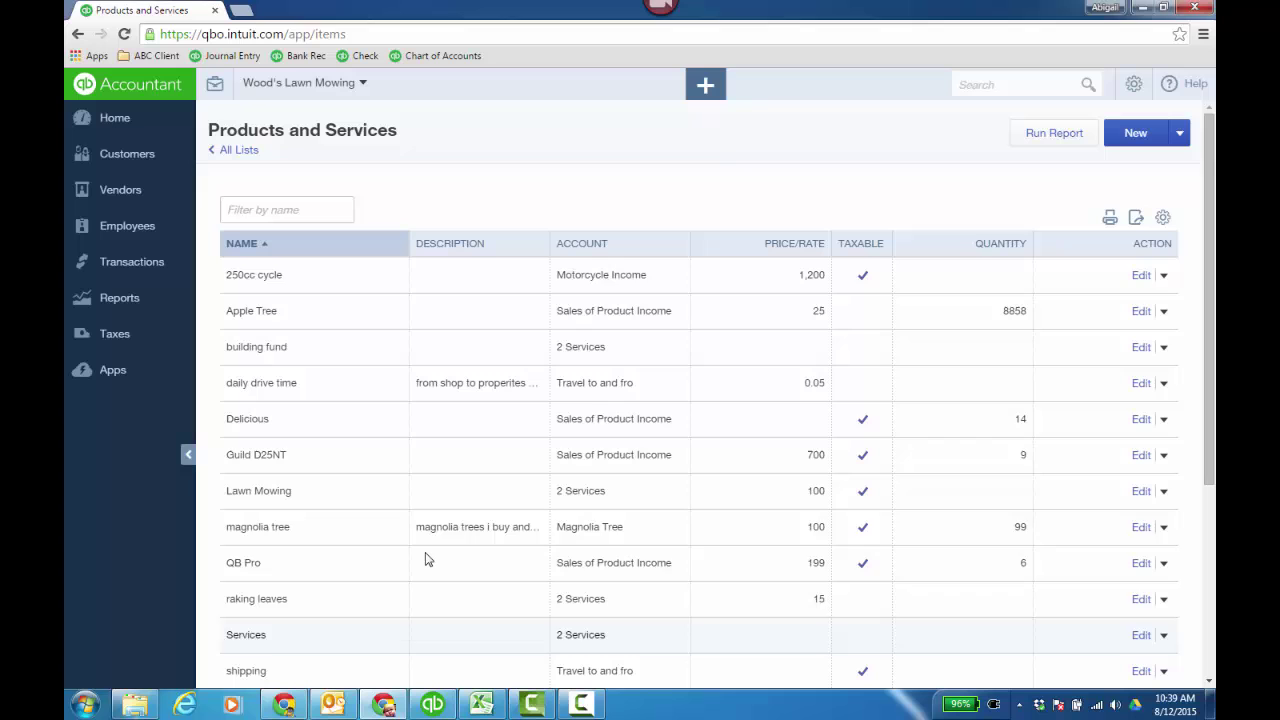
# Open sales receipt #3370 from the recent sales receipts list.
pyautogui.click(705, 90)
pyautogui.click(490, 303)
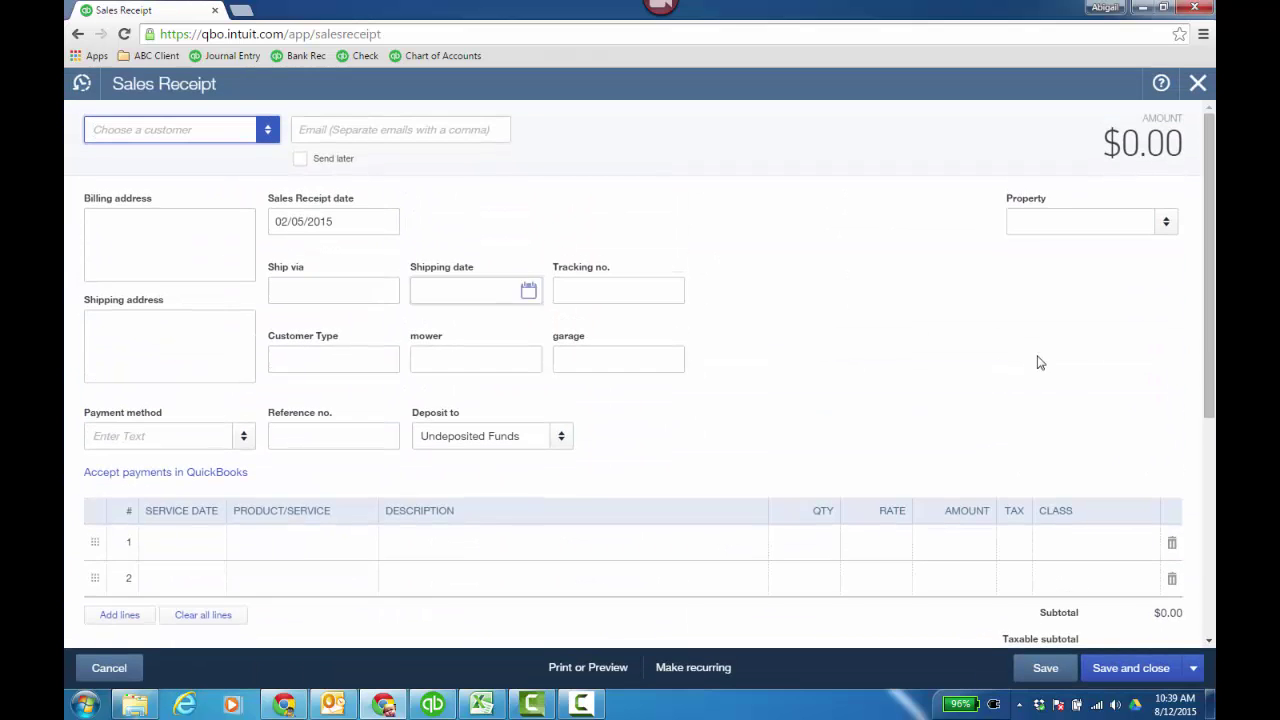
pyautogui.scroll(-2, 1205, 344)
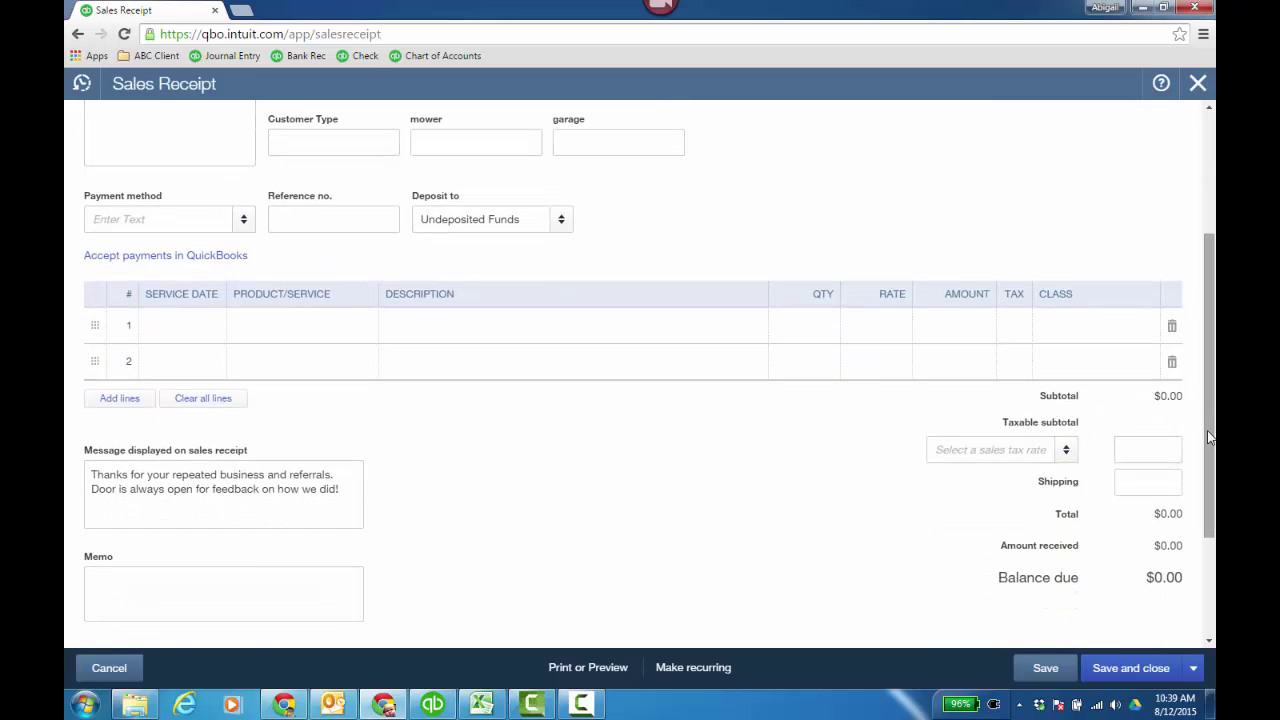
pyautogui.moveTo(1208, 437); pyautogui.dragTo(1205, 305)
pyautogui.click(82, 83)
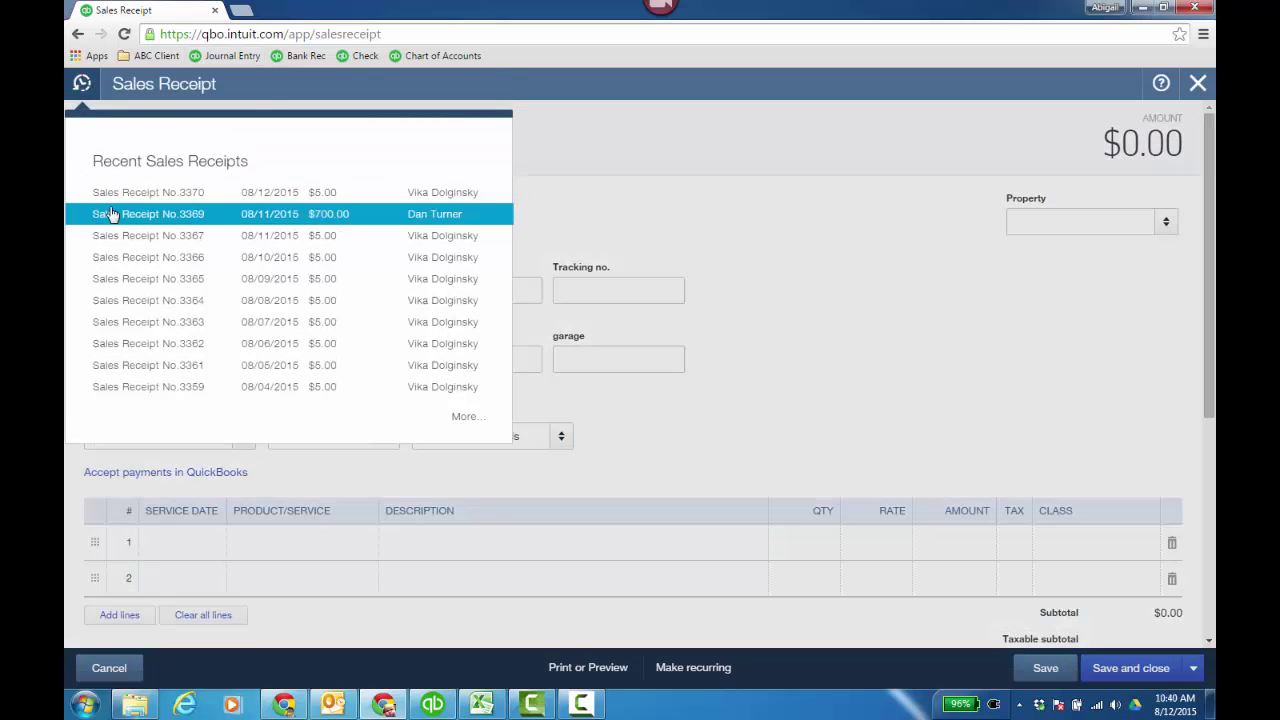
pyautogui.click(119, 192)
pyautogui.moveTo(1208, 265); pyautogui.dragTo(1208, 397)
# Mark the $5.00 first line taxable at Collin County Rate (7.5%).
pyautogui.click(1022, 316)
pyautogui.click(1020, 309)
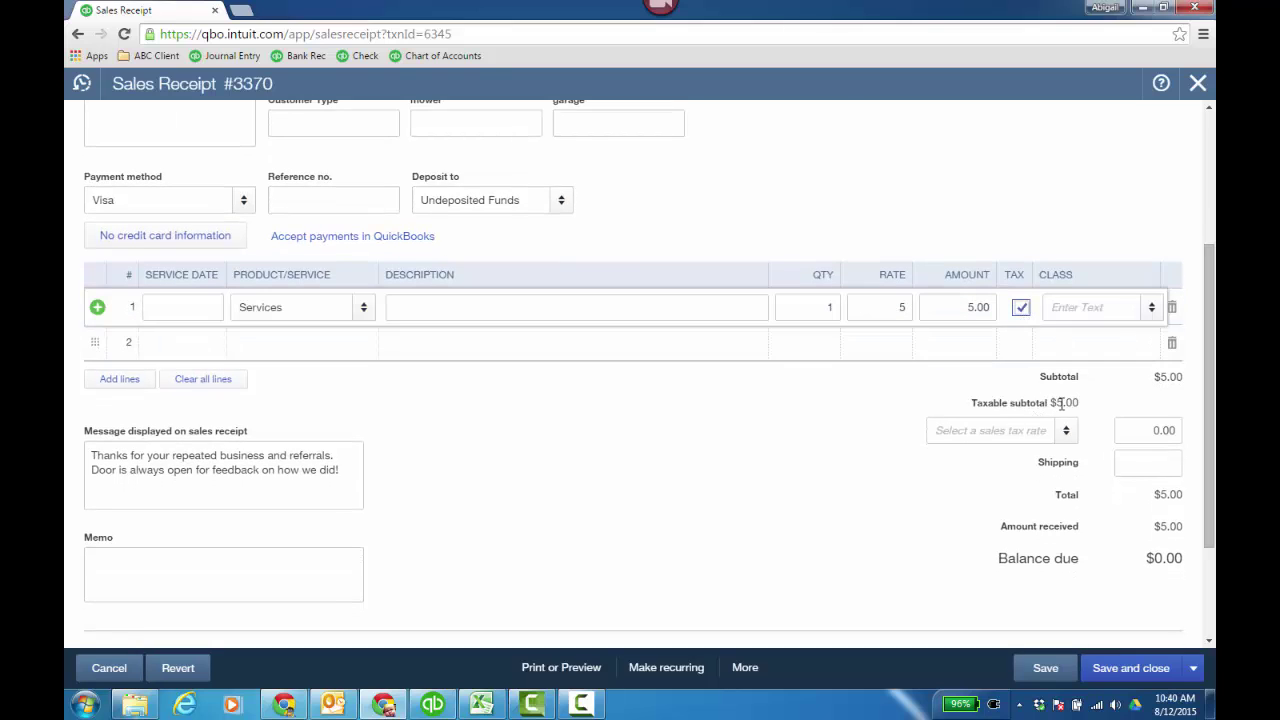
pyautogui.click(1066, 440)
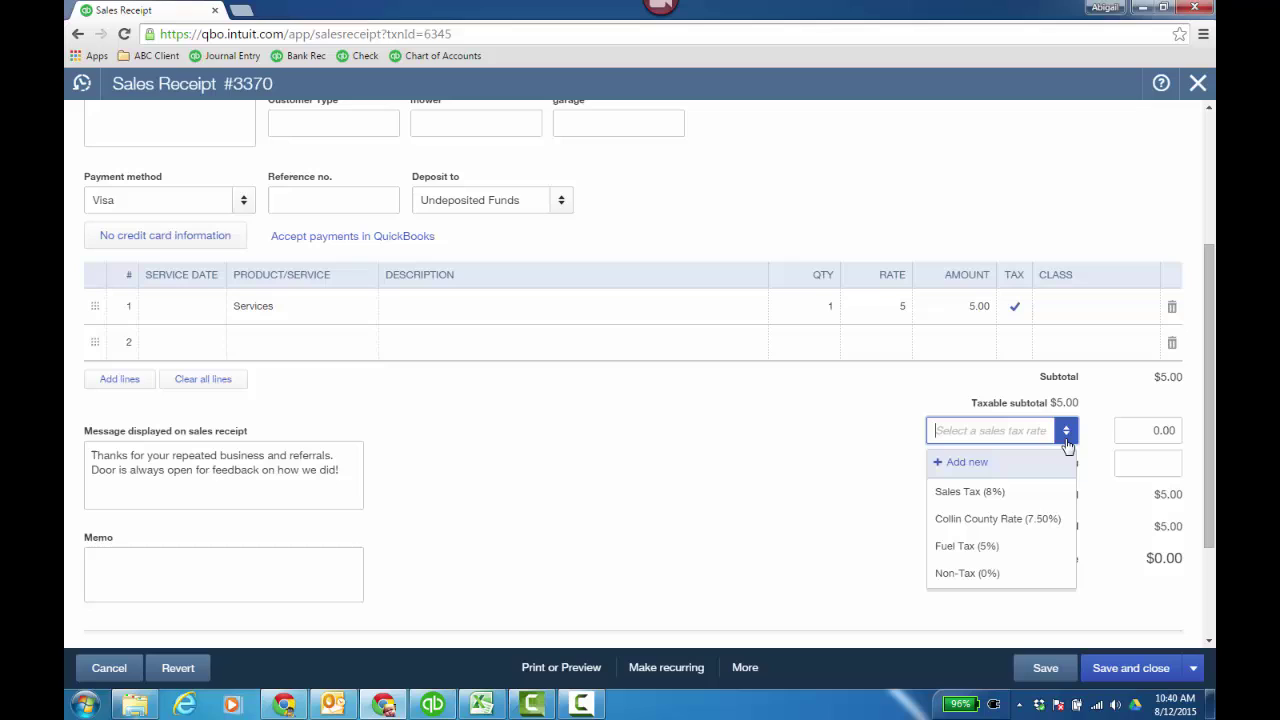
pyautogui.click(1000, 519)
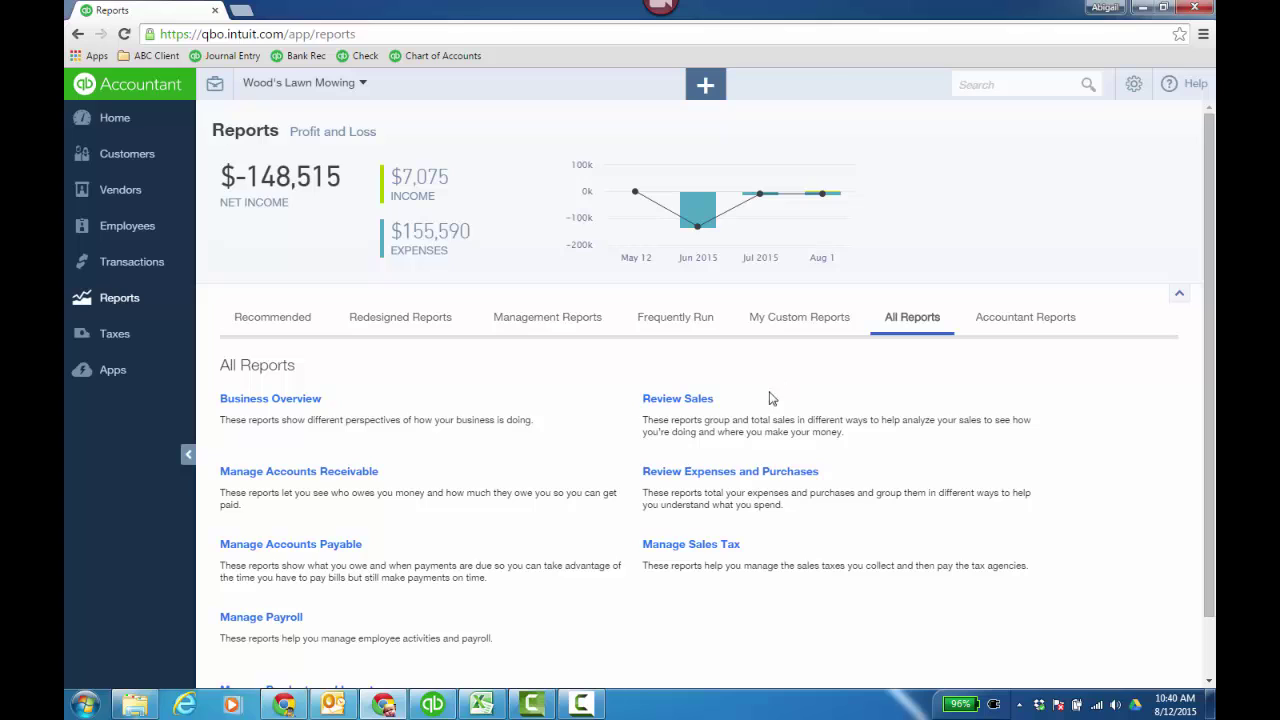
# Open the Manage Sales Tax reports and review the Taxable Sales Detail report.
pyautogui.click(714, 546)
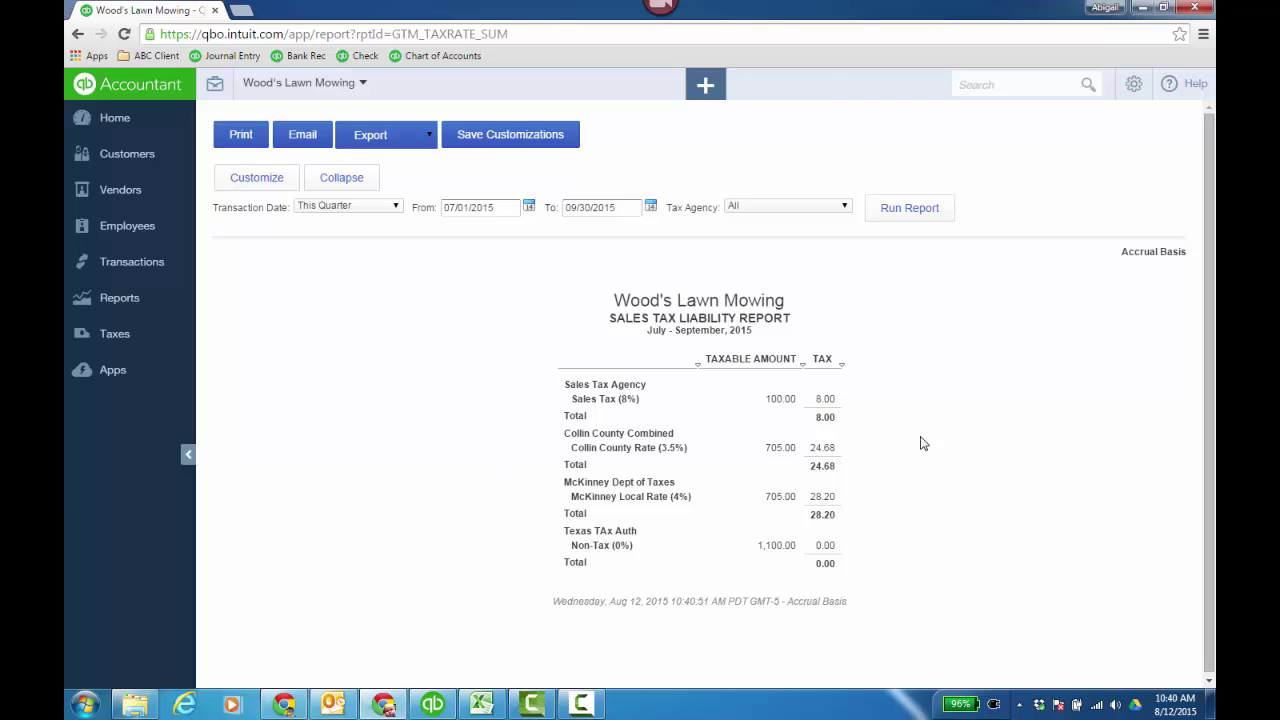
pyautogui.click(118, 298)
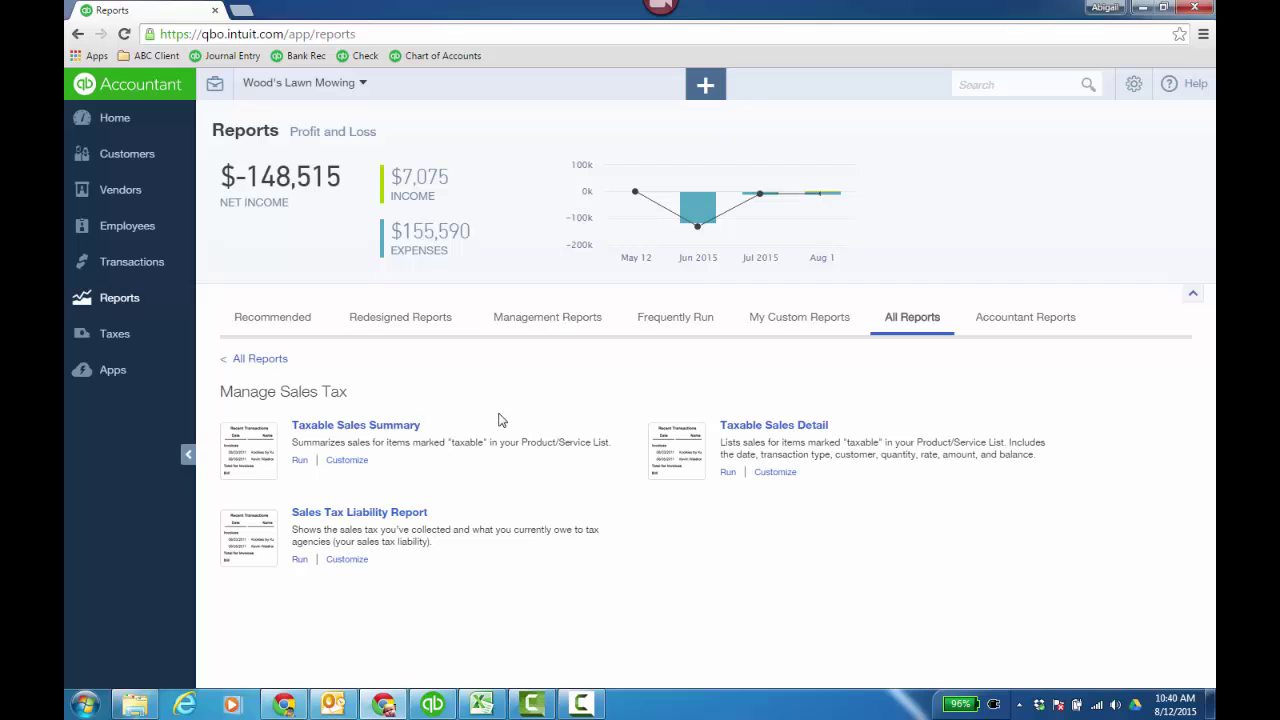
pyautogui.click(770, 425)
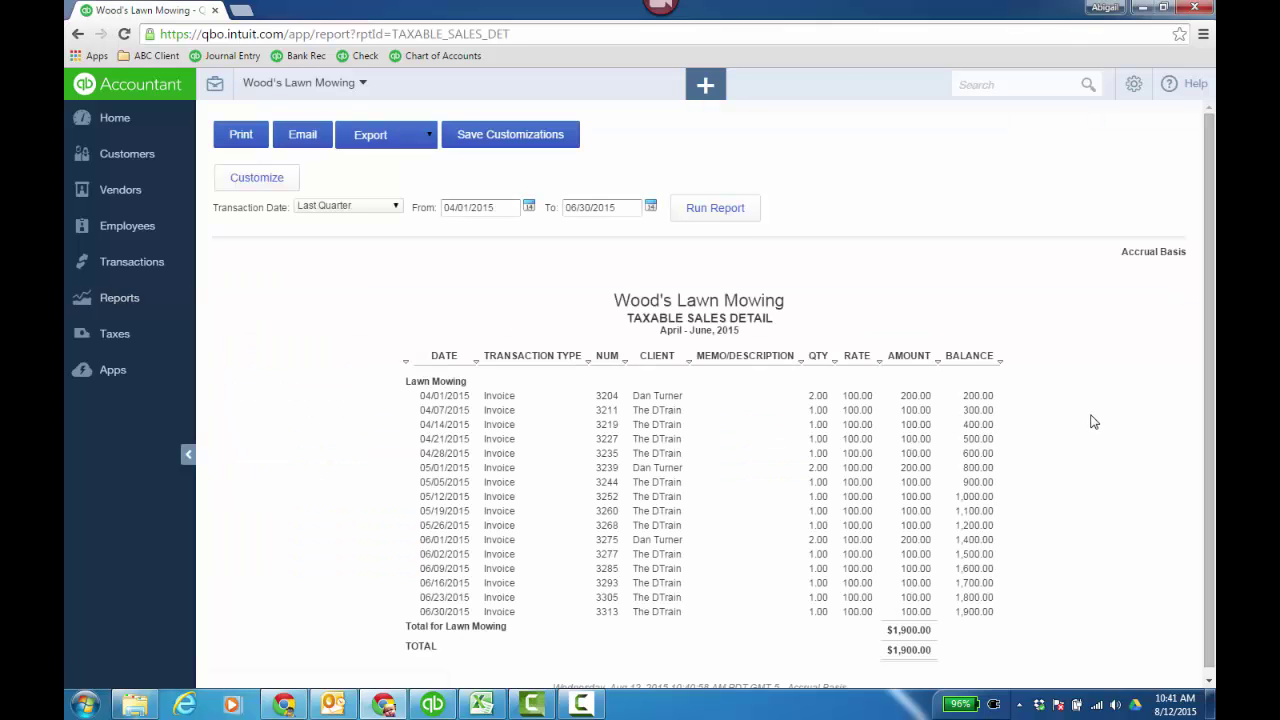
pyautogui.hotkey('alt', 'Left')
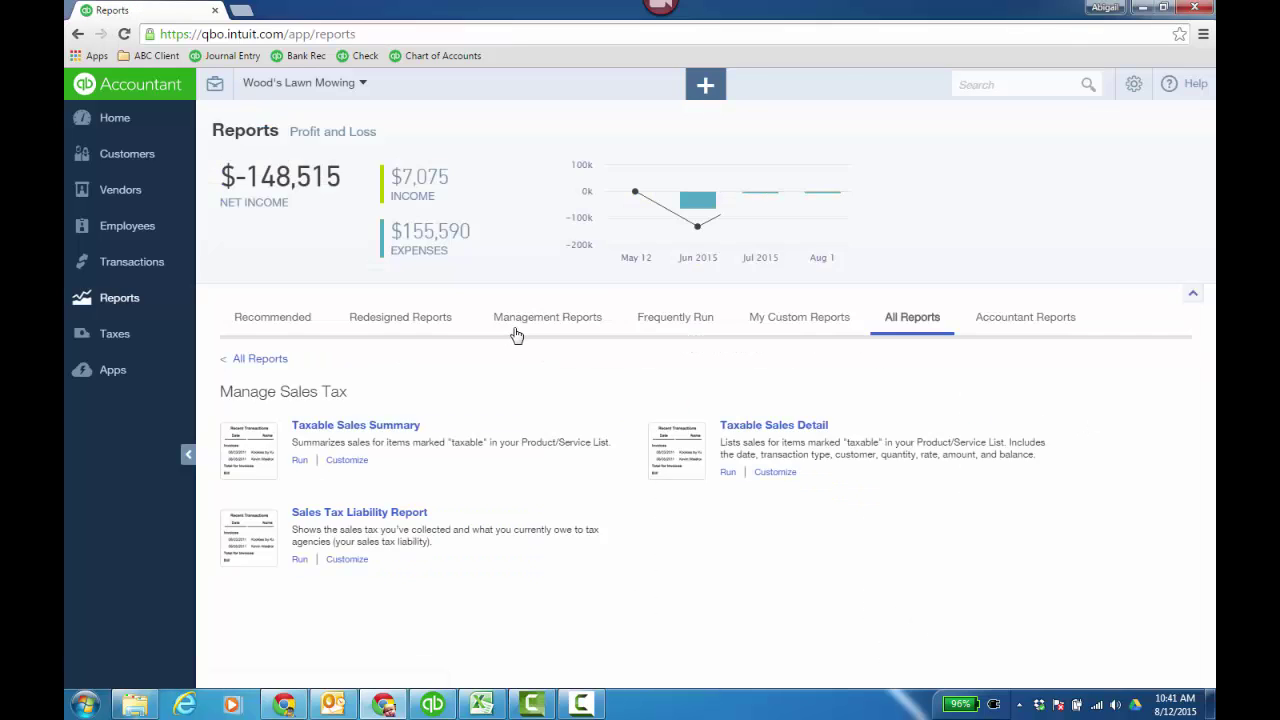
# Run the Taxable Sales Summary report and drill into Lawn Mowing's taxable sales transactions.
pyautogui.click(389, 432)
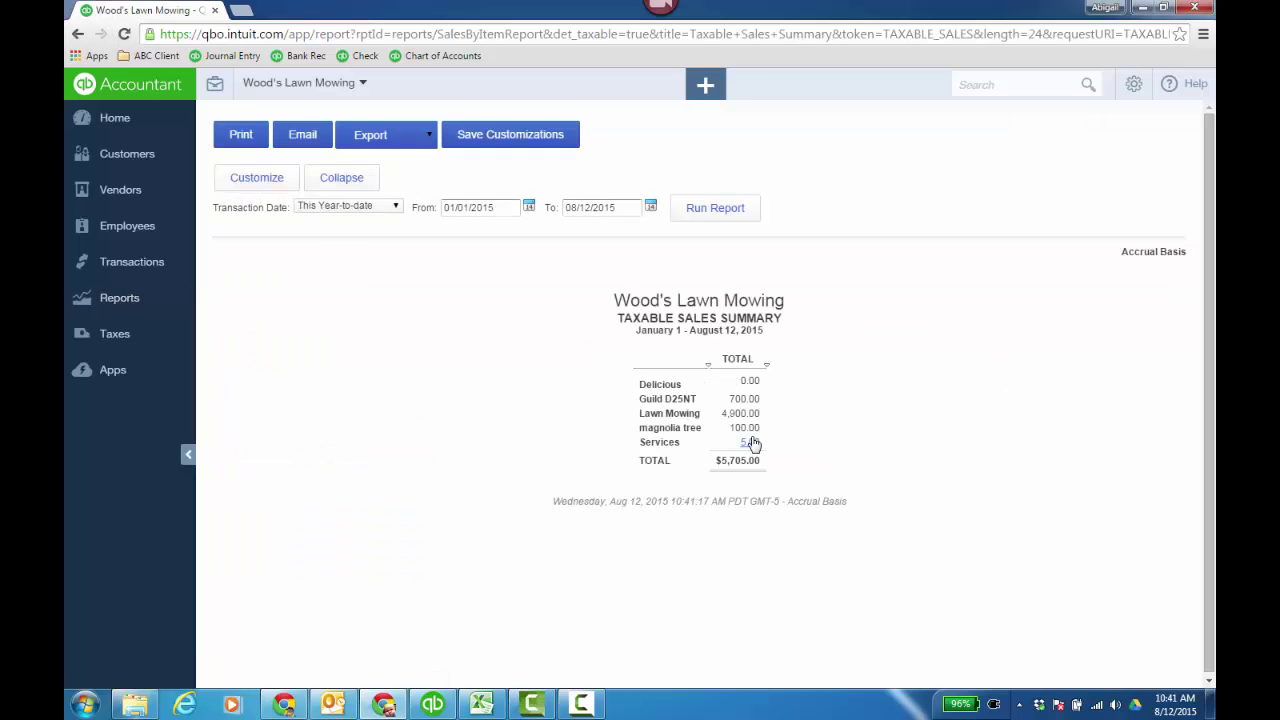
pyautogui.click(740, 413)
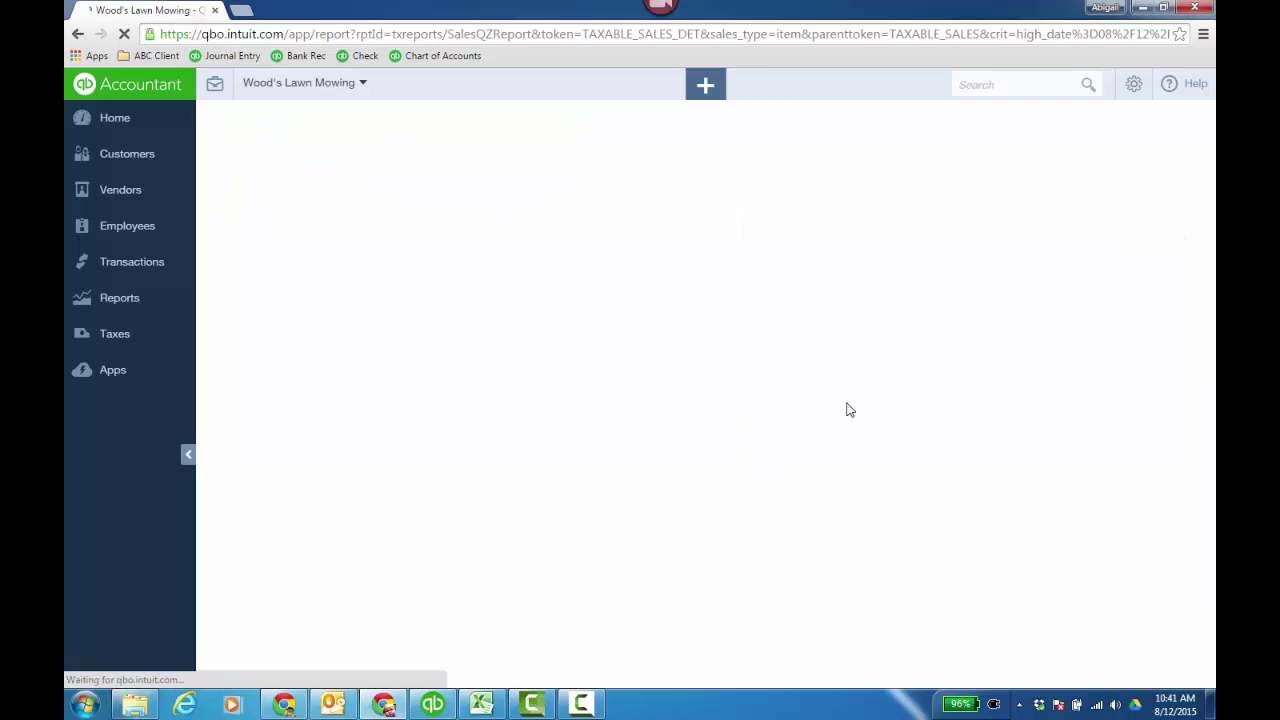
pyautogui.scroll(-1, 1190, 437)
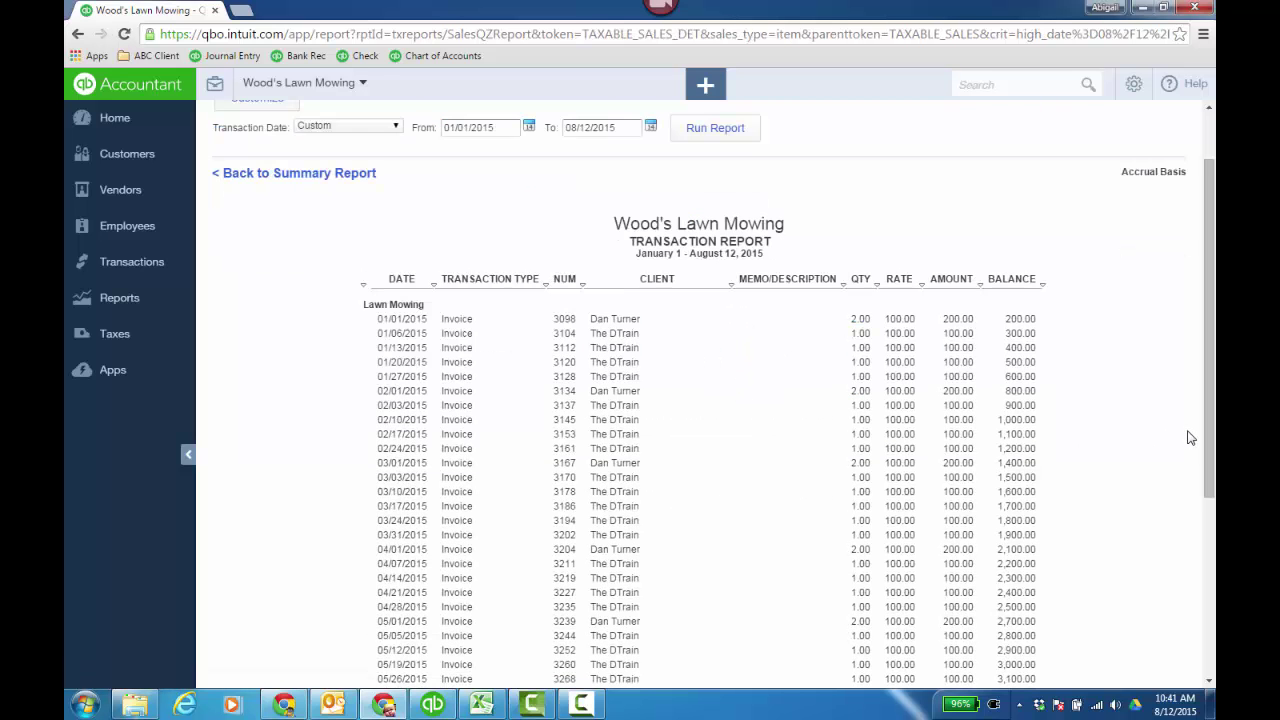
pyautogui.scroll(-1, 1190, 436)
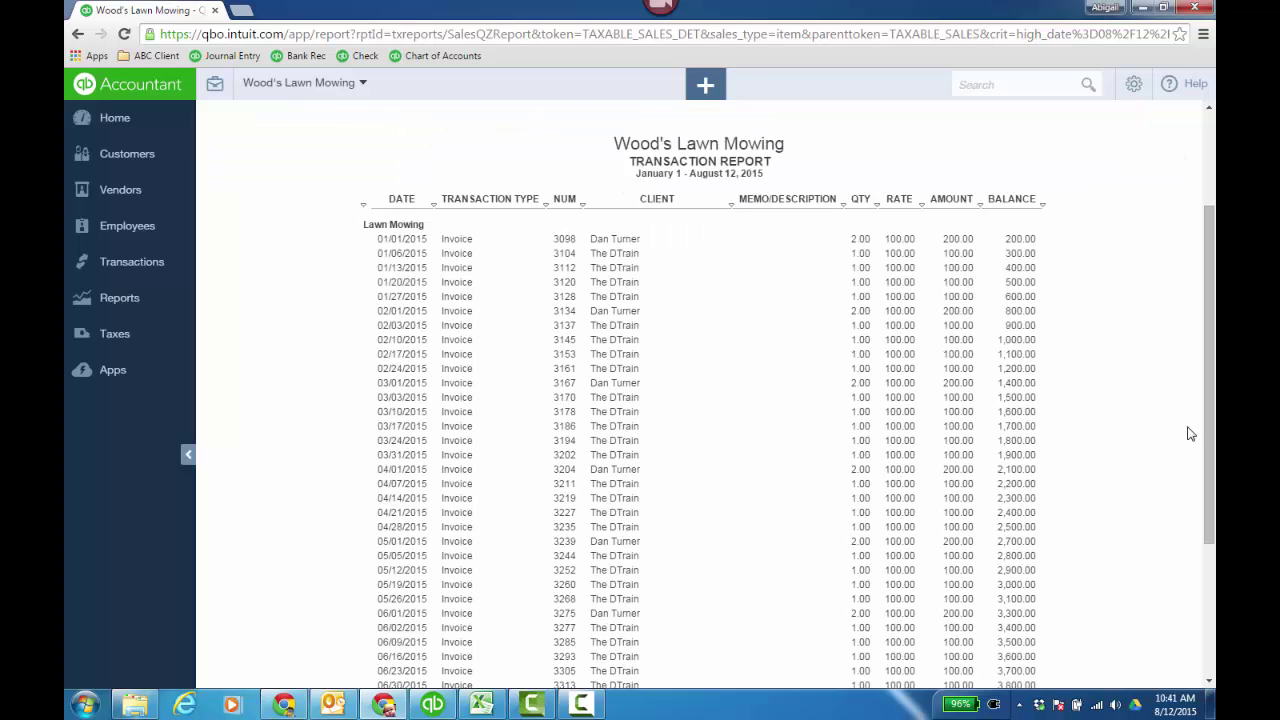
pyautogui.scroll(-2, 1190, 430)
pyautogui.scroll(4, 1180, 423)
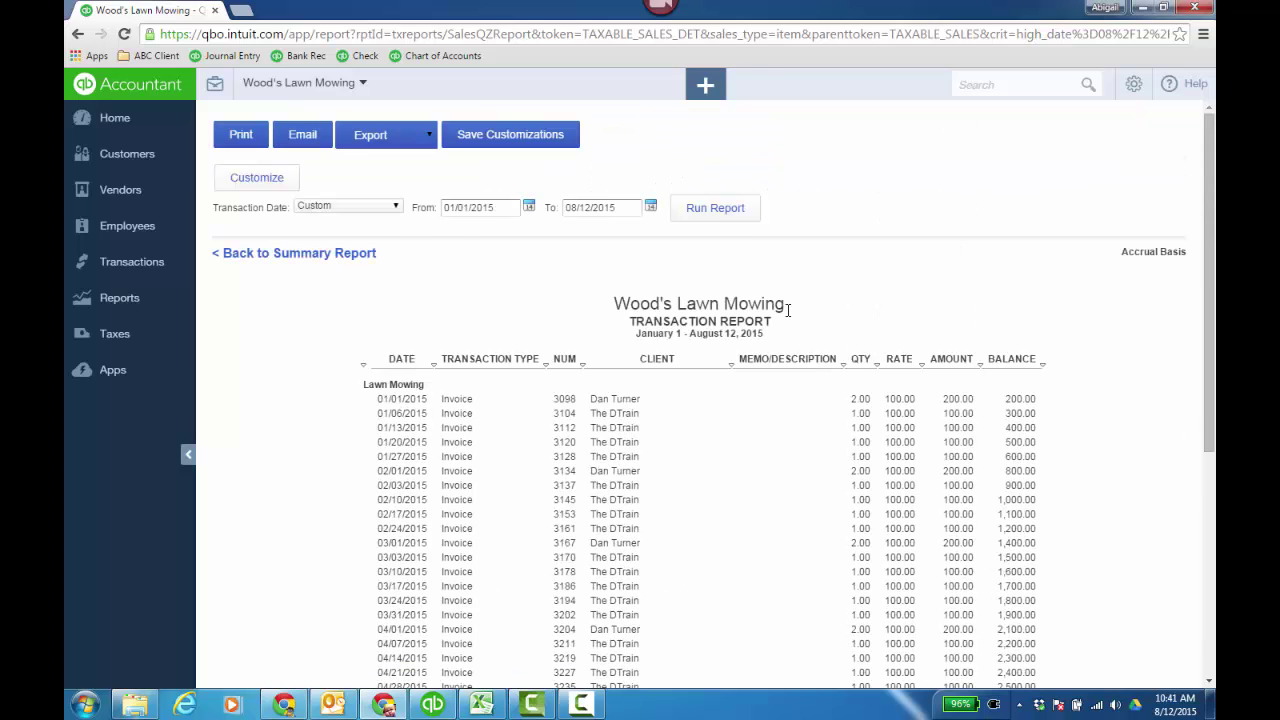
pyautogui.hotkey('alt', 'Left')
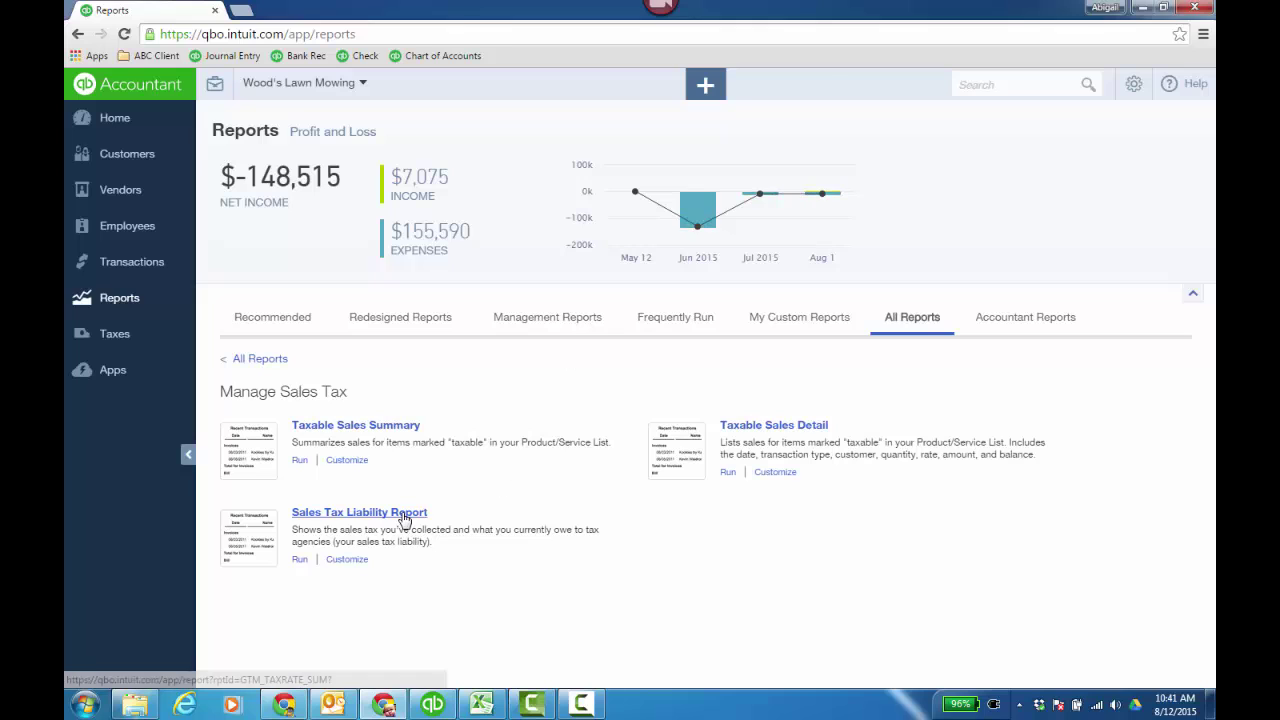
# Run the Sales Tax Liability Report with the transaction date set to All Dates.
pyautogui.click(404, 519)
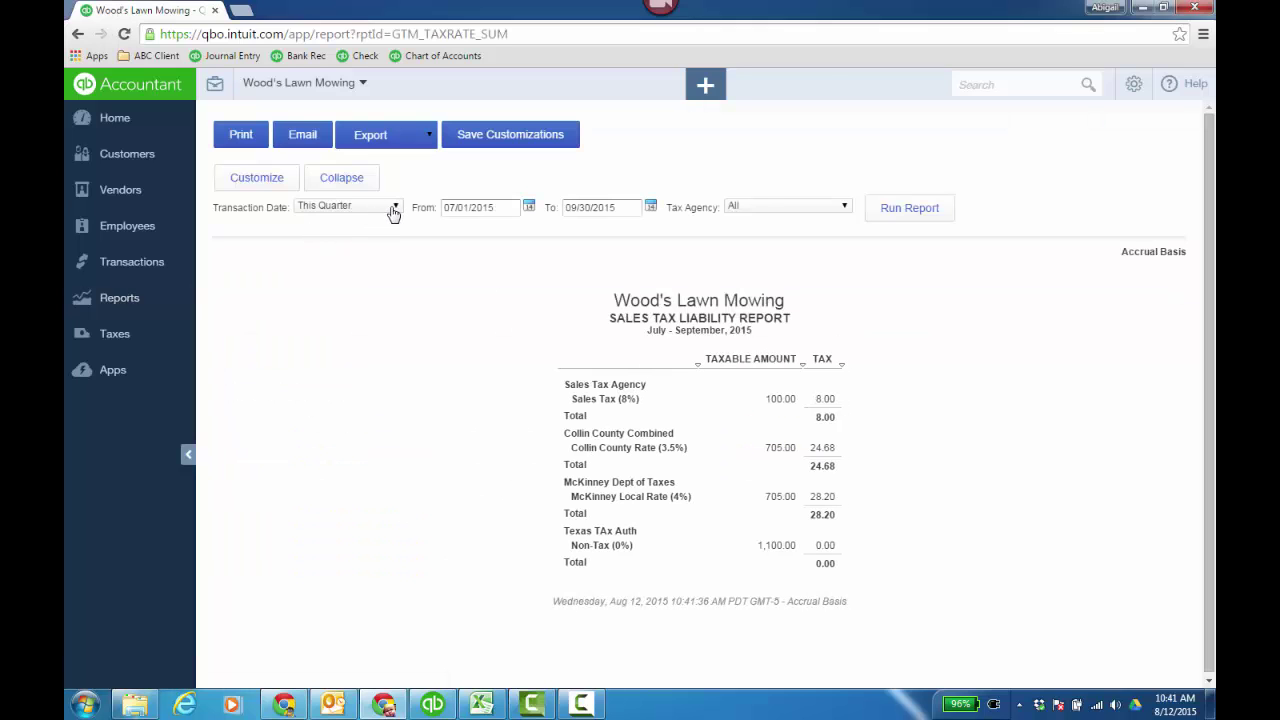
pyautogui.click(393, 214)
pyautogui.click(360, 225)
pyautogui.click(888, 212)
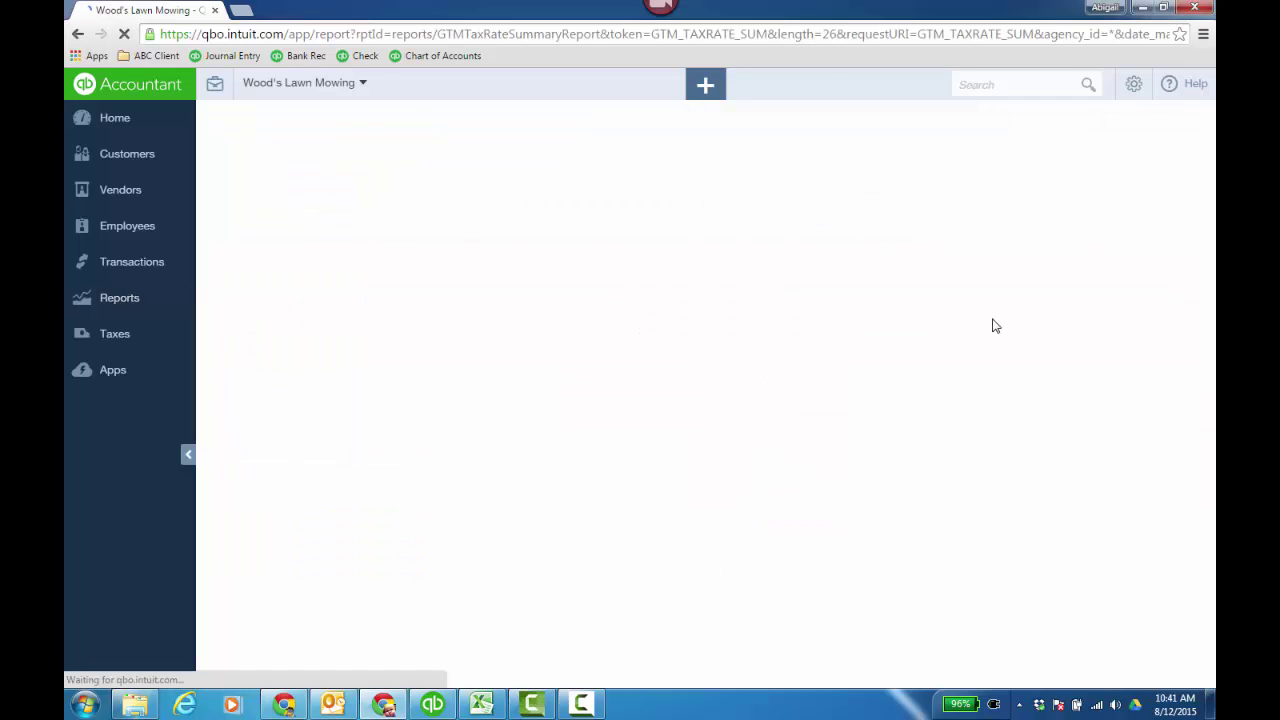